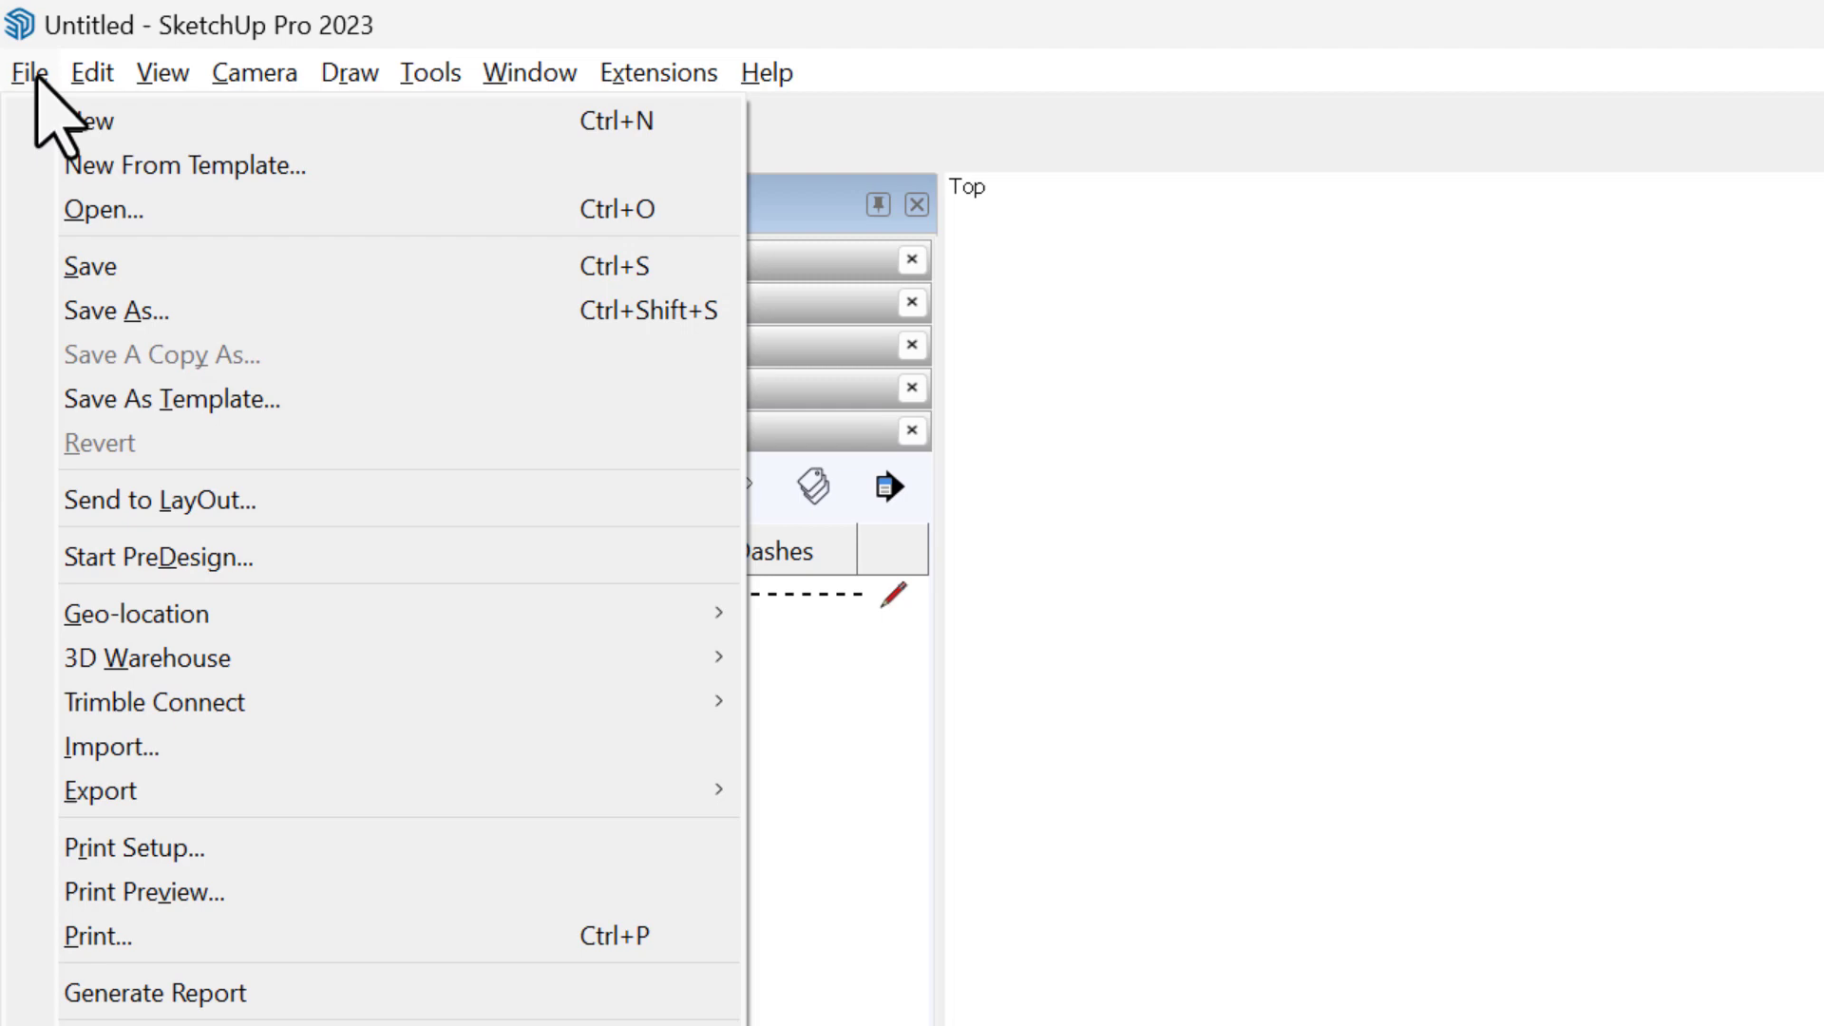
- Geo-locate the model with a flat satellite snapshot of the Denver block, keeping terrain hidden
mouse_move(307, 611)
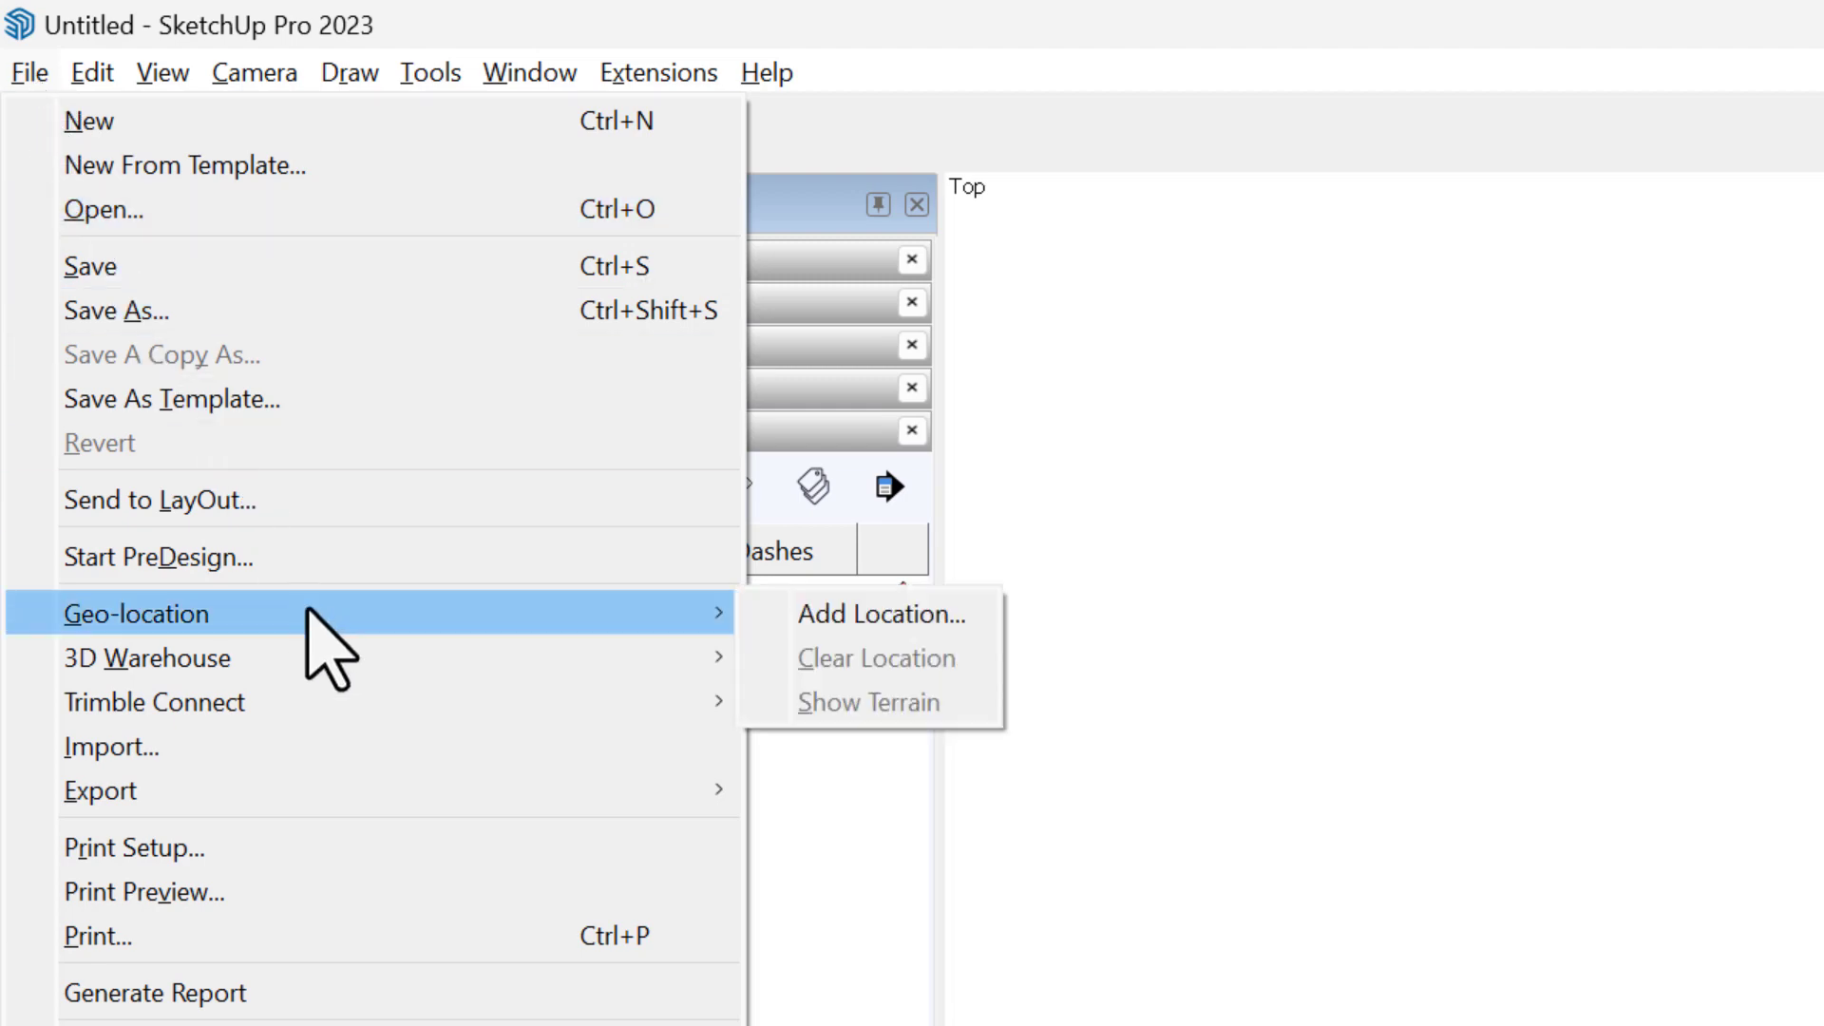
click(979, 618)
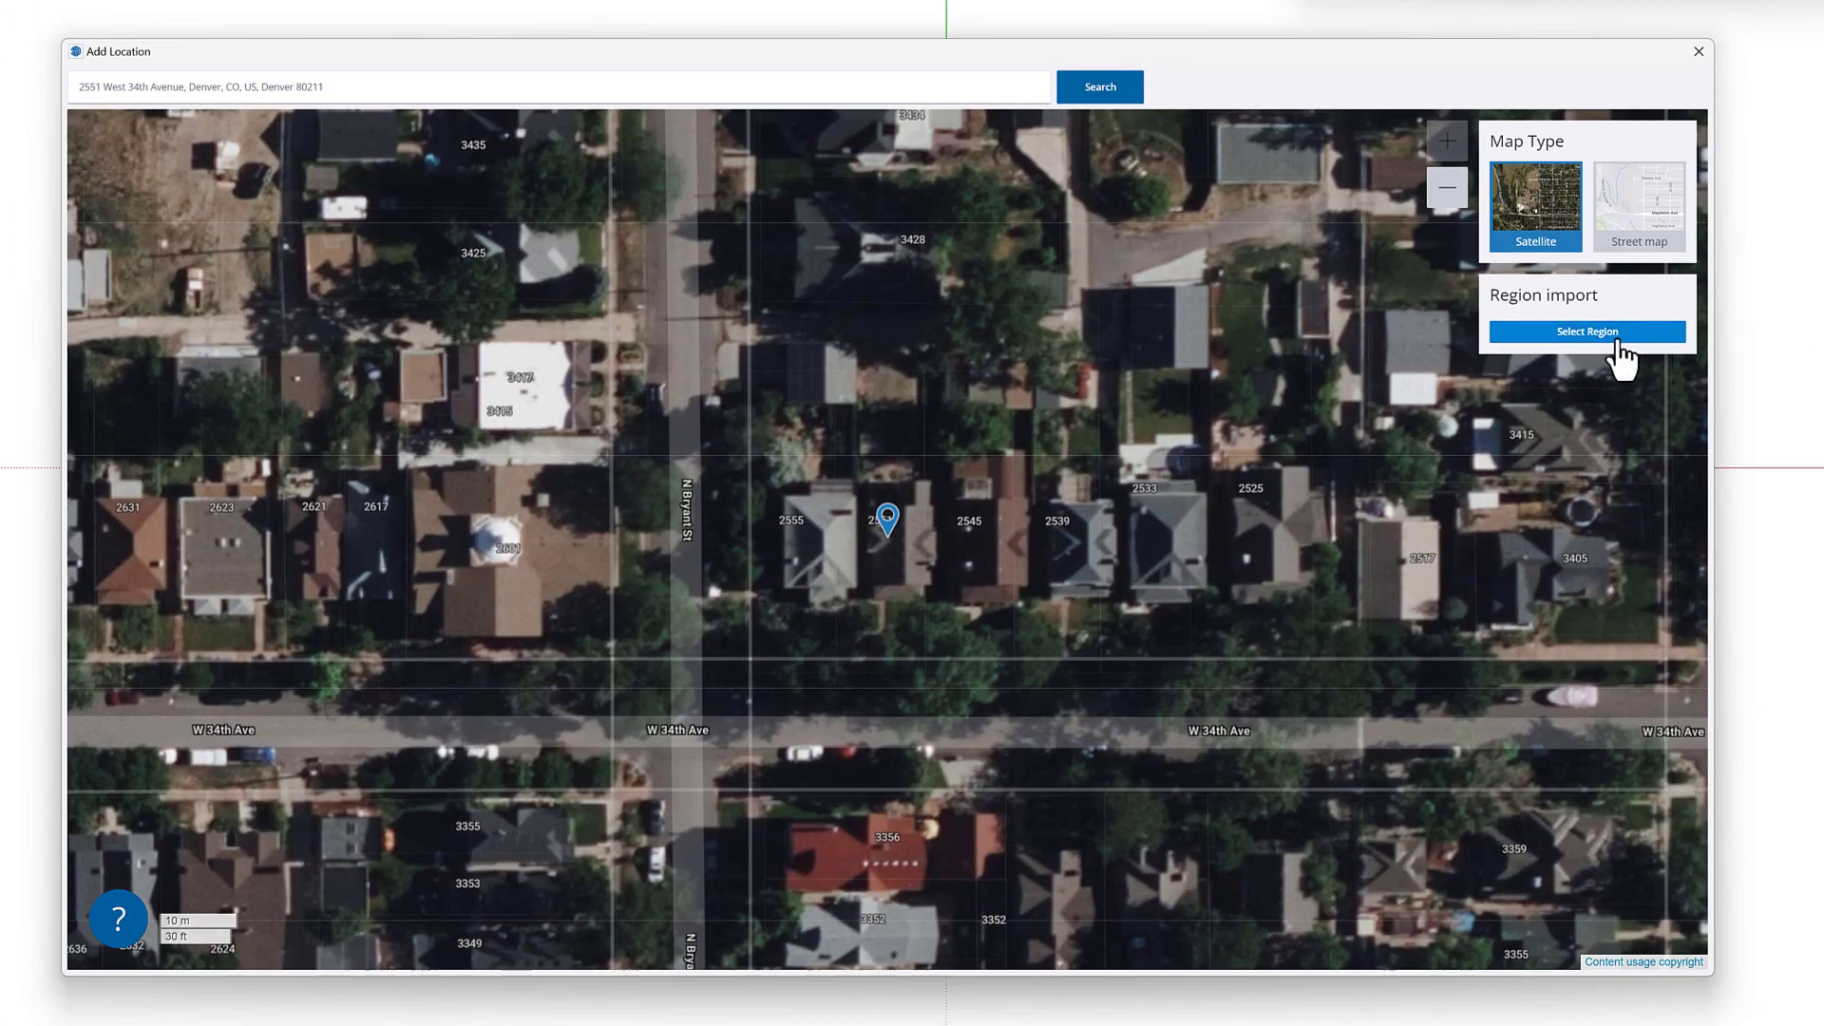
click(1618, 334)
drag(1298, 326, 1222, 253)
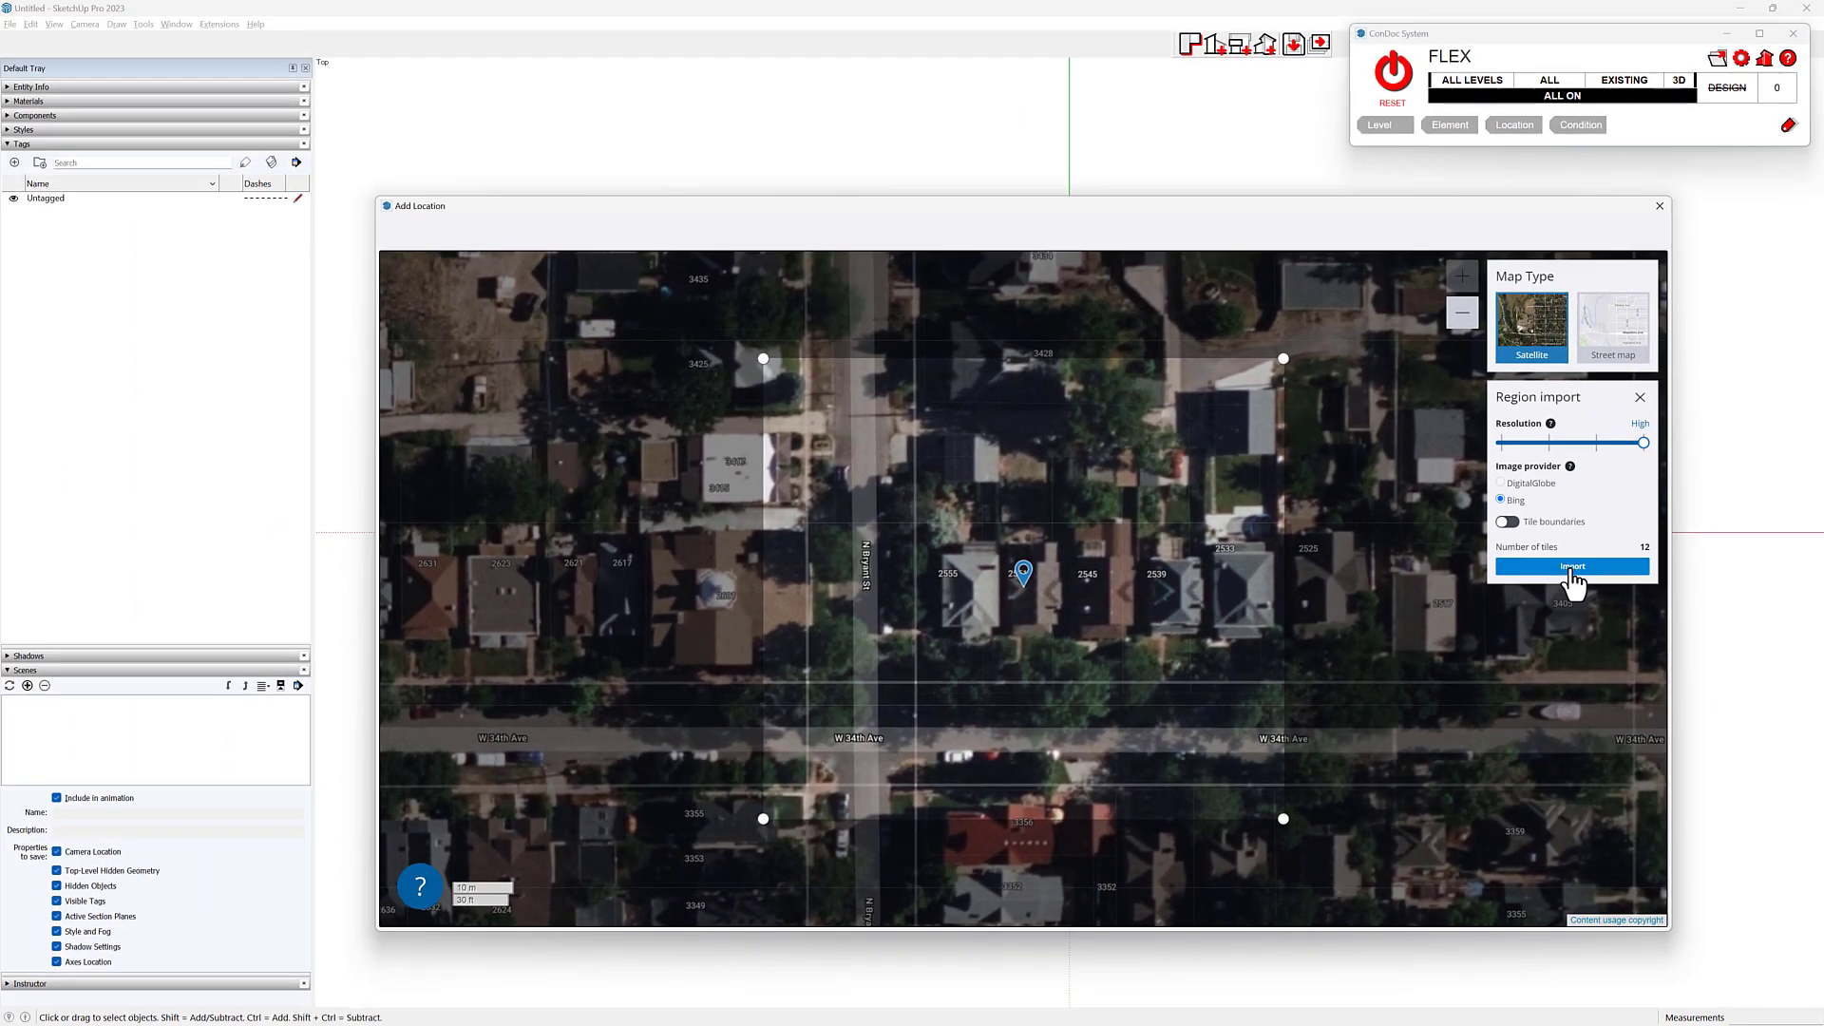
click(1574, 563)
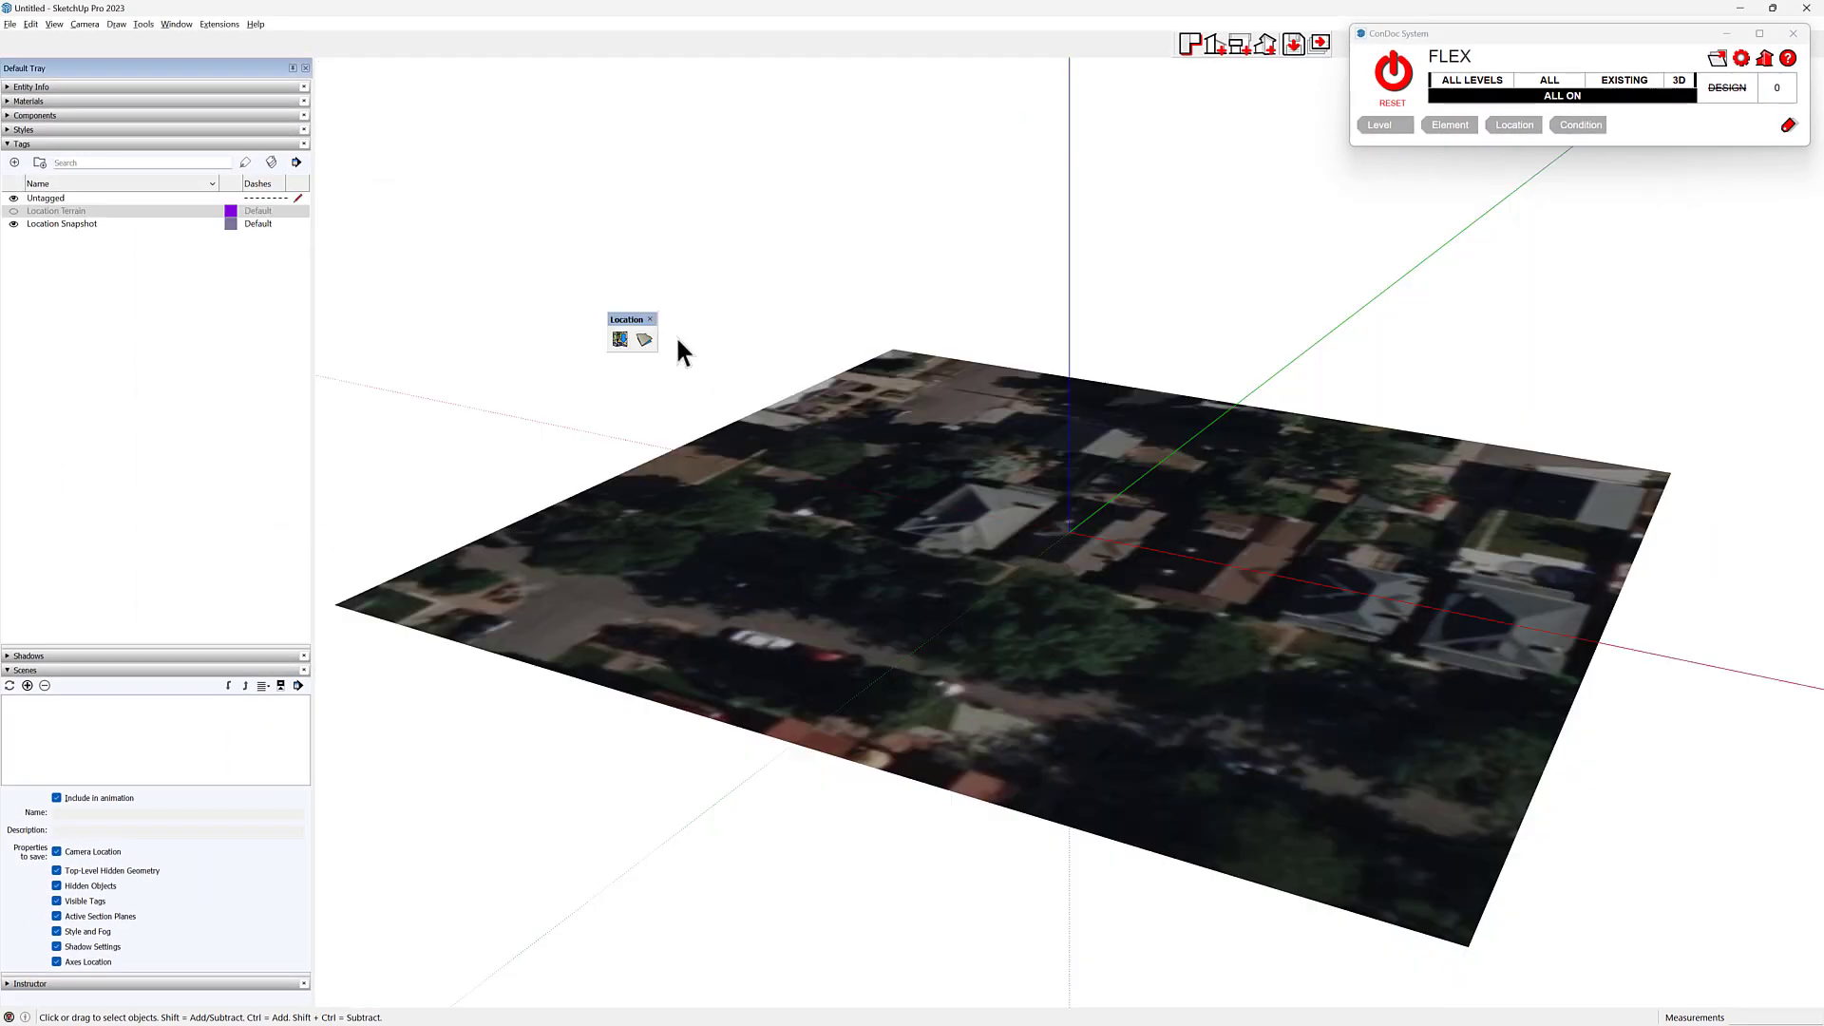
click(647, 338)
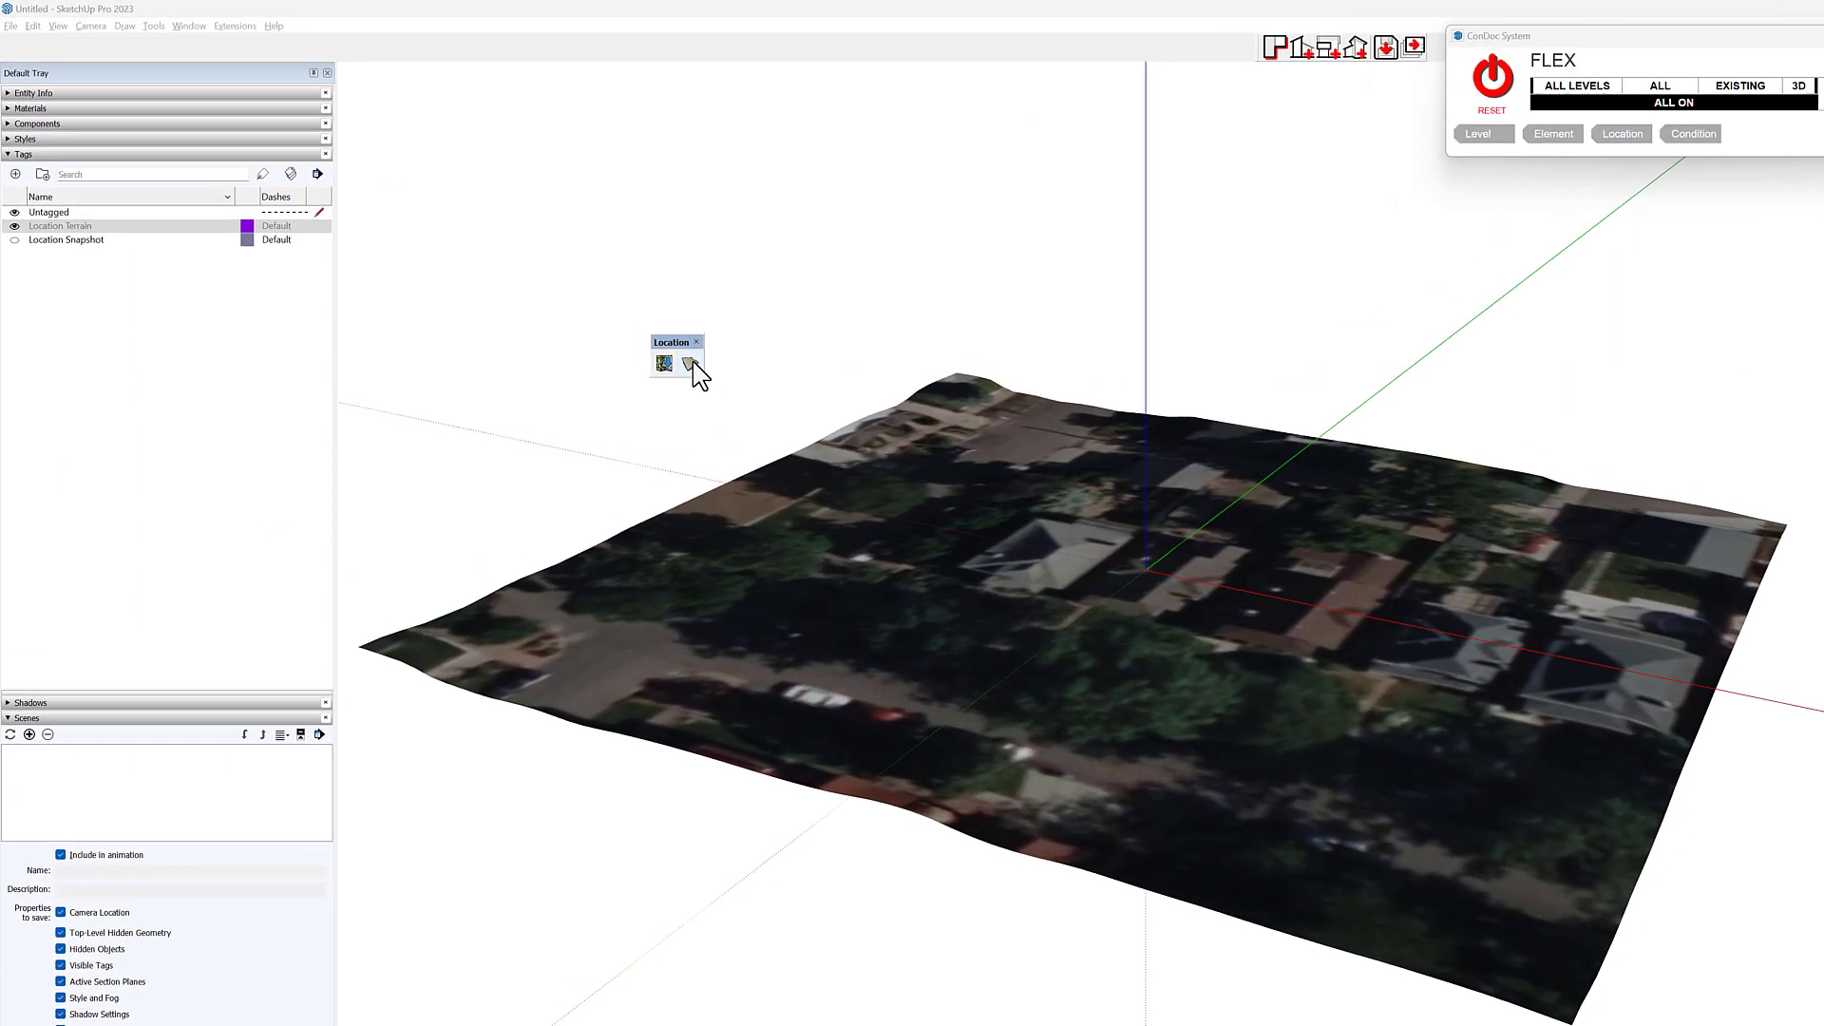
click(693, 366)
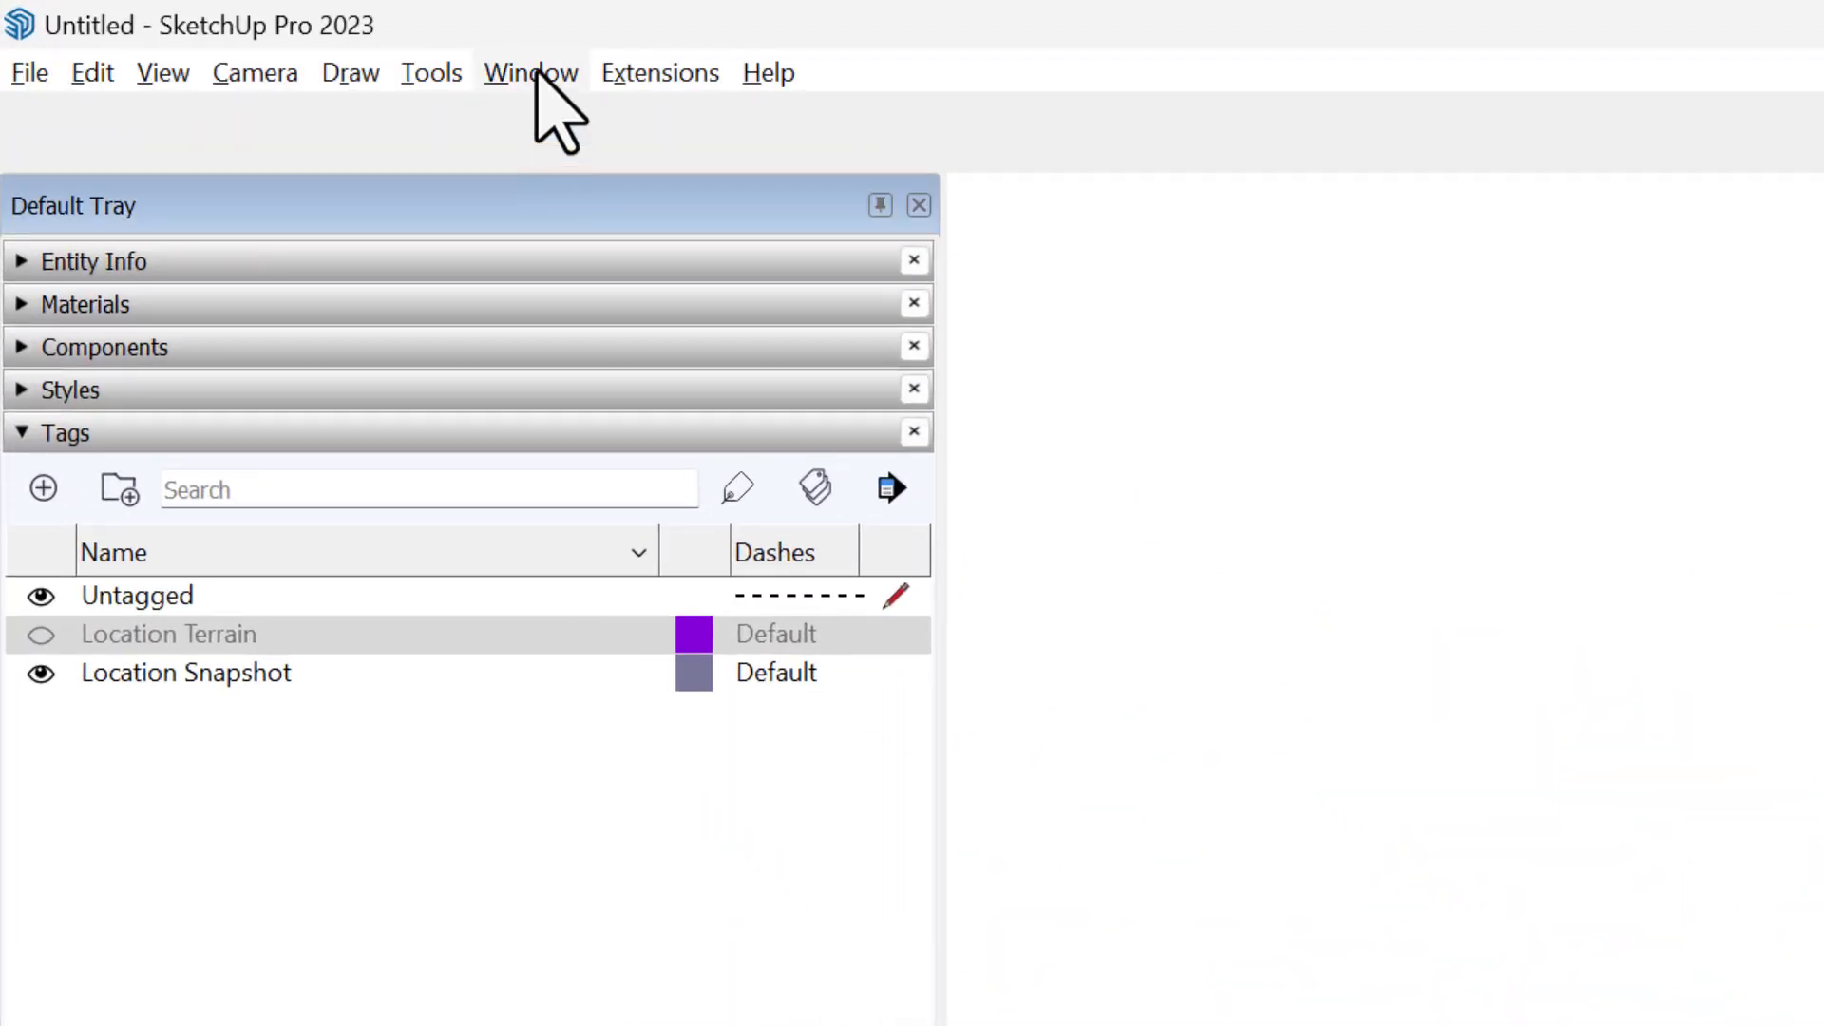
- Order nearmap imagery for the selected surface in Model Info's PlaceMaker page, confirming 28 credits
click(537, 76)
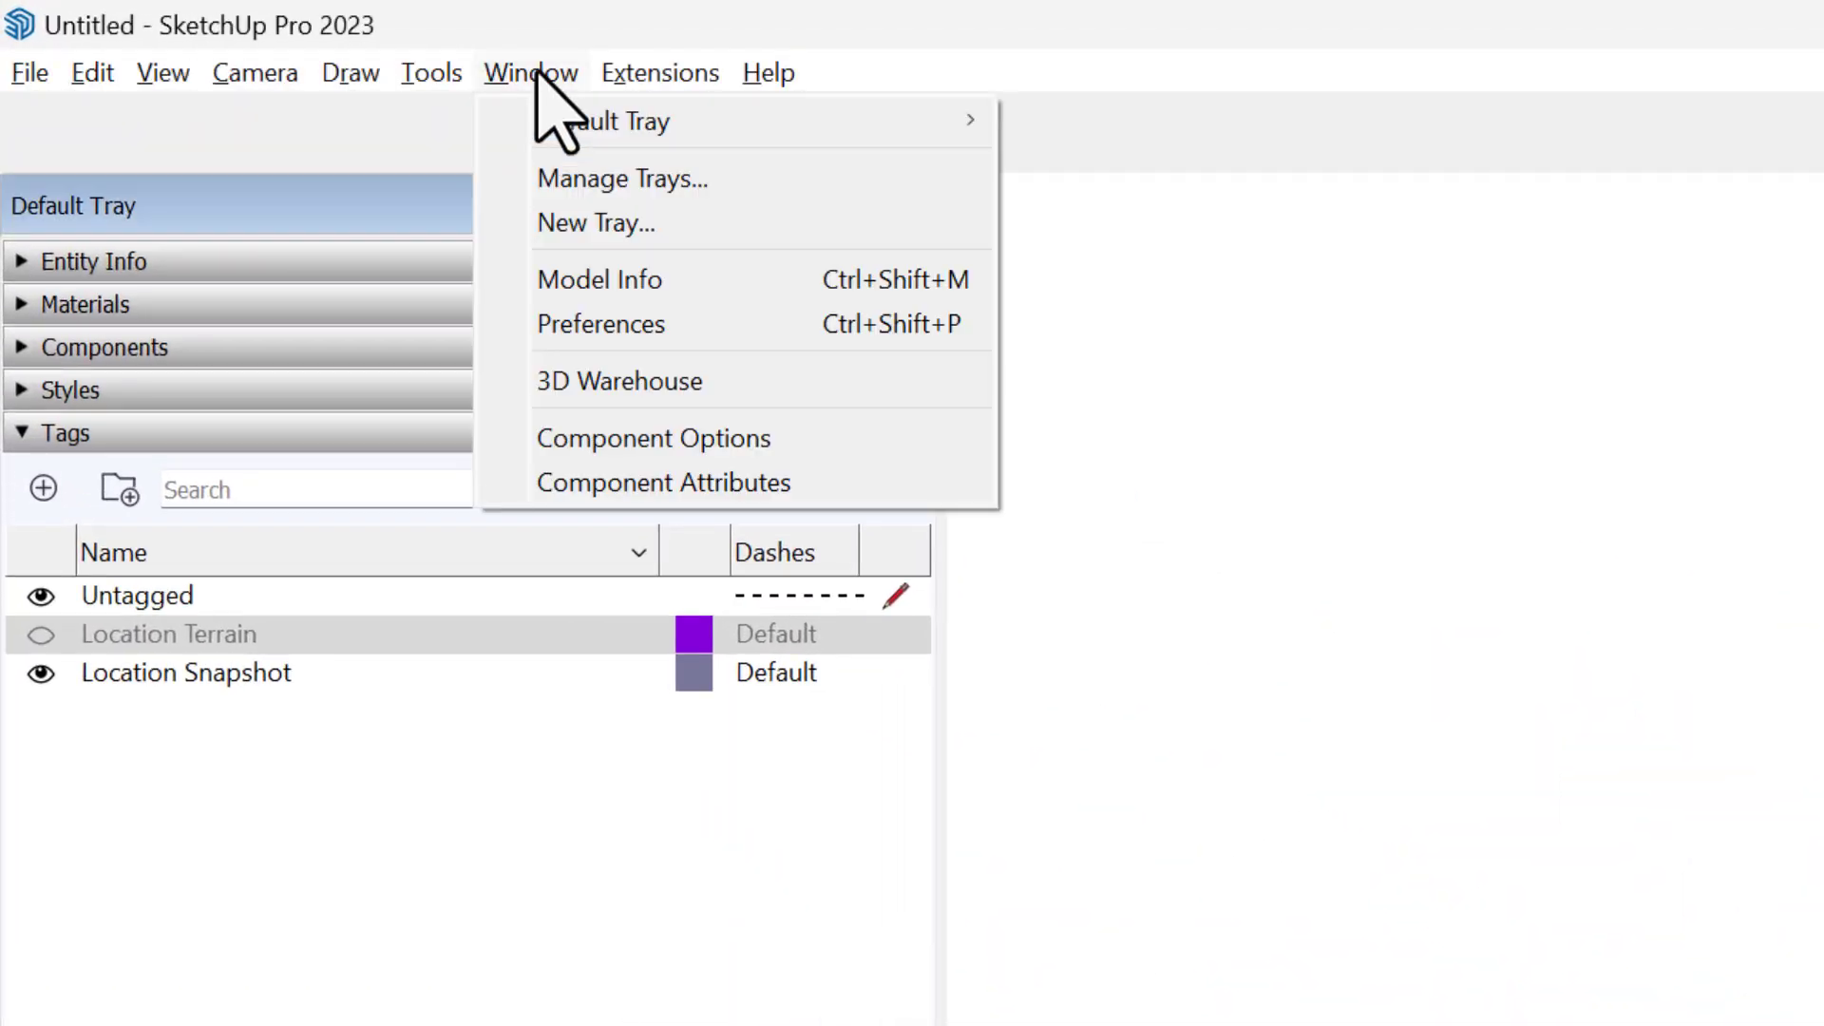
click(643, 280)
click(916, 624)
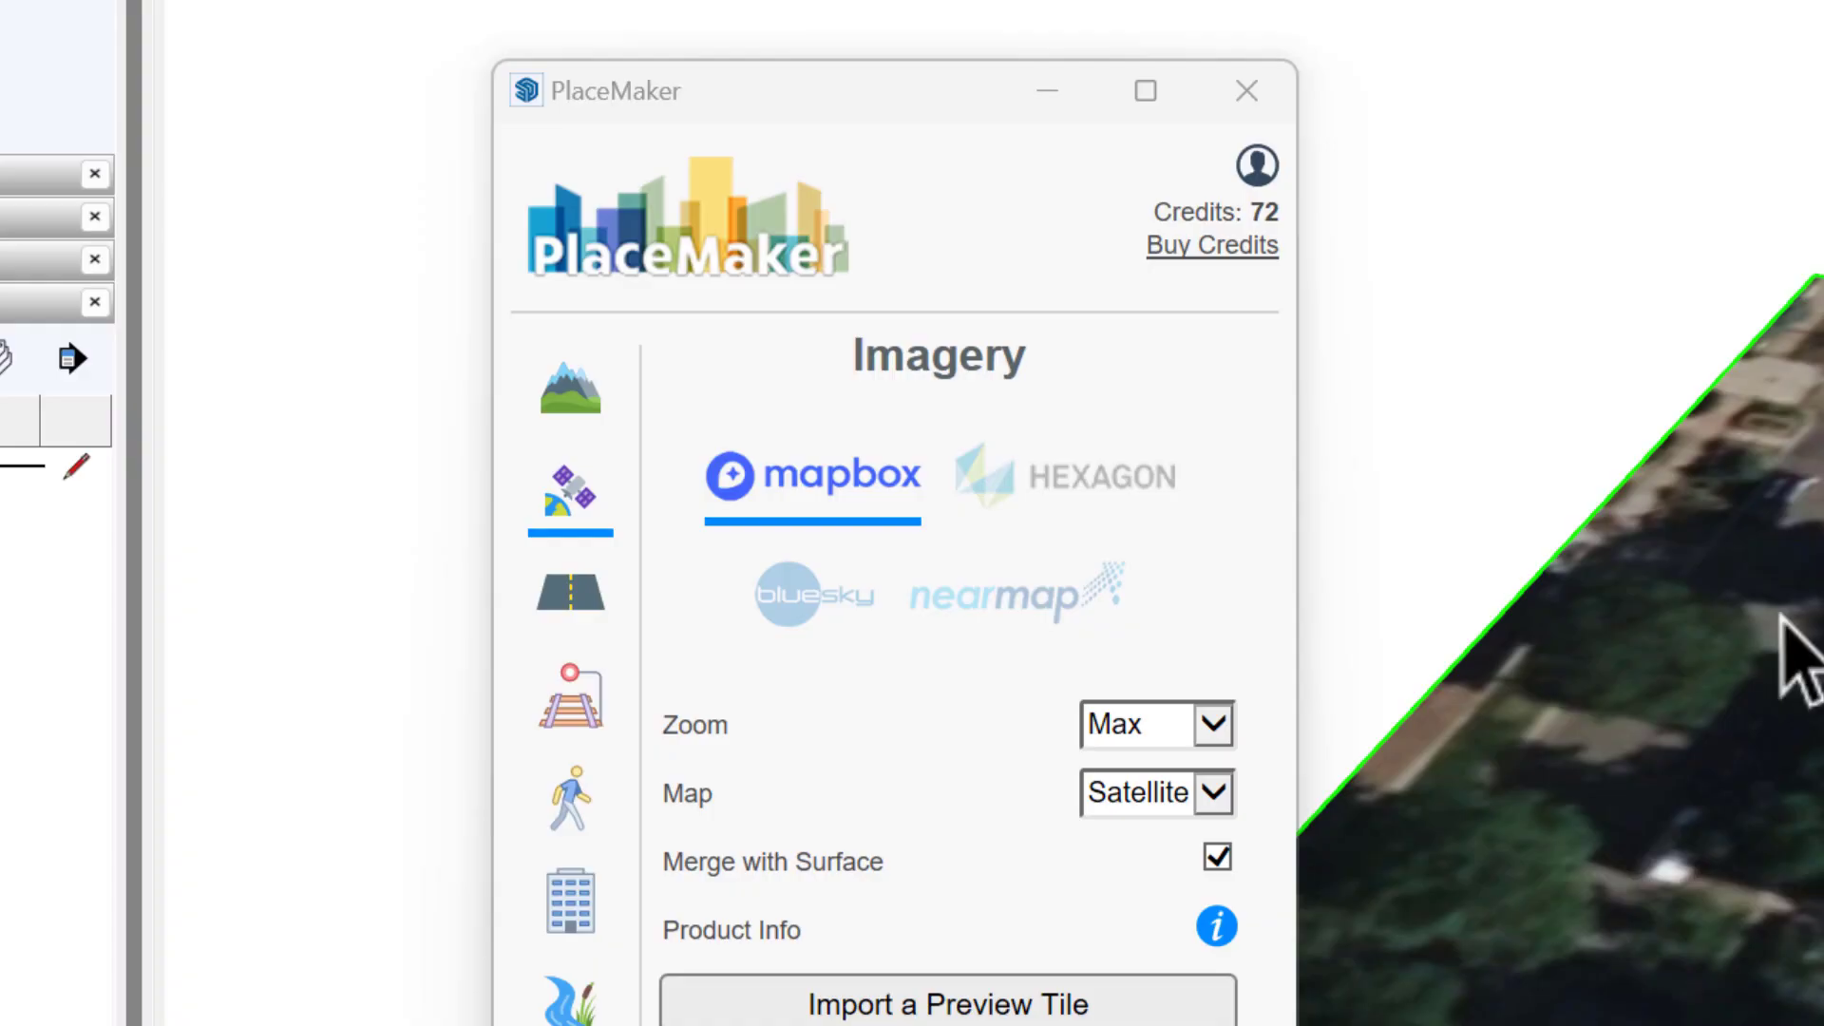
click(1056, 608)
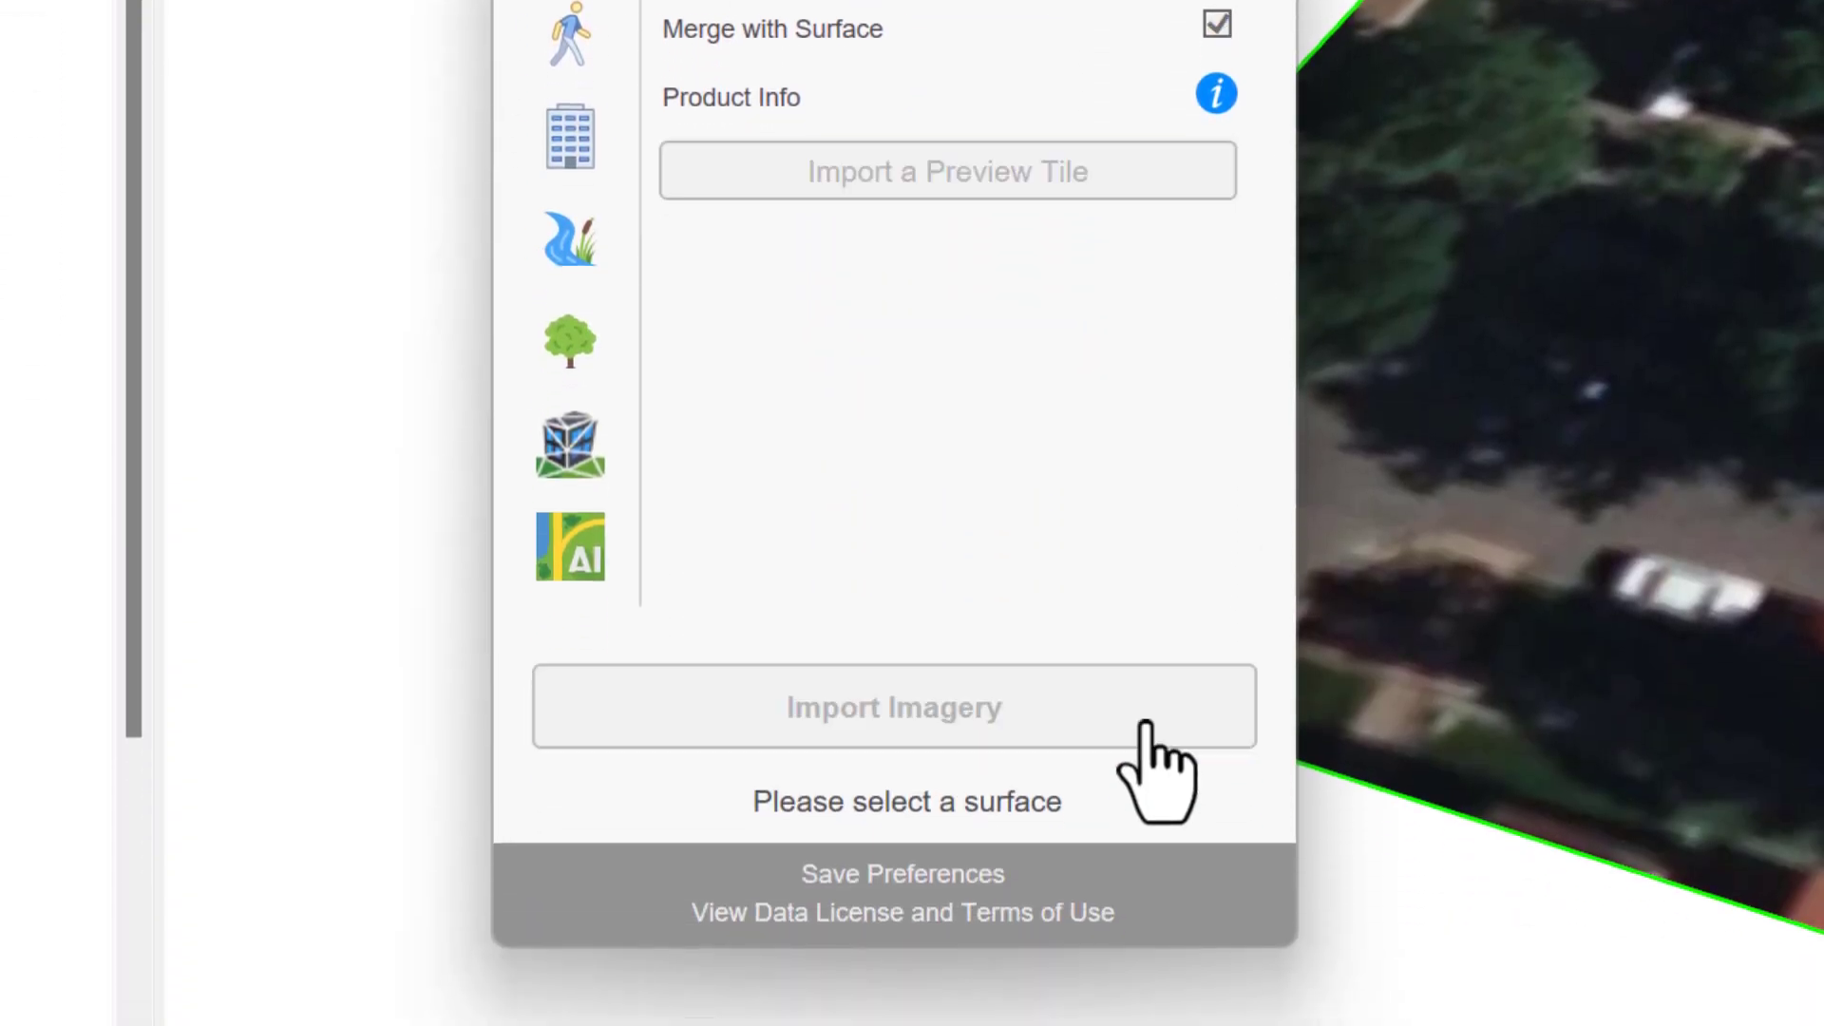
click(1147, 727)
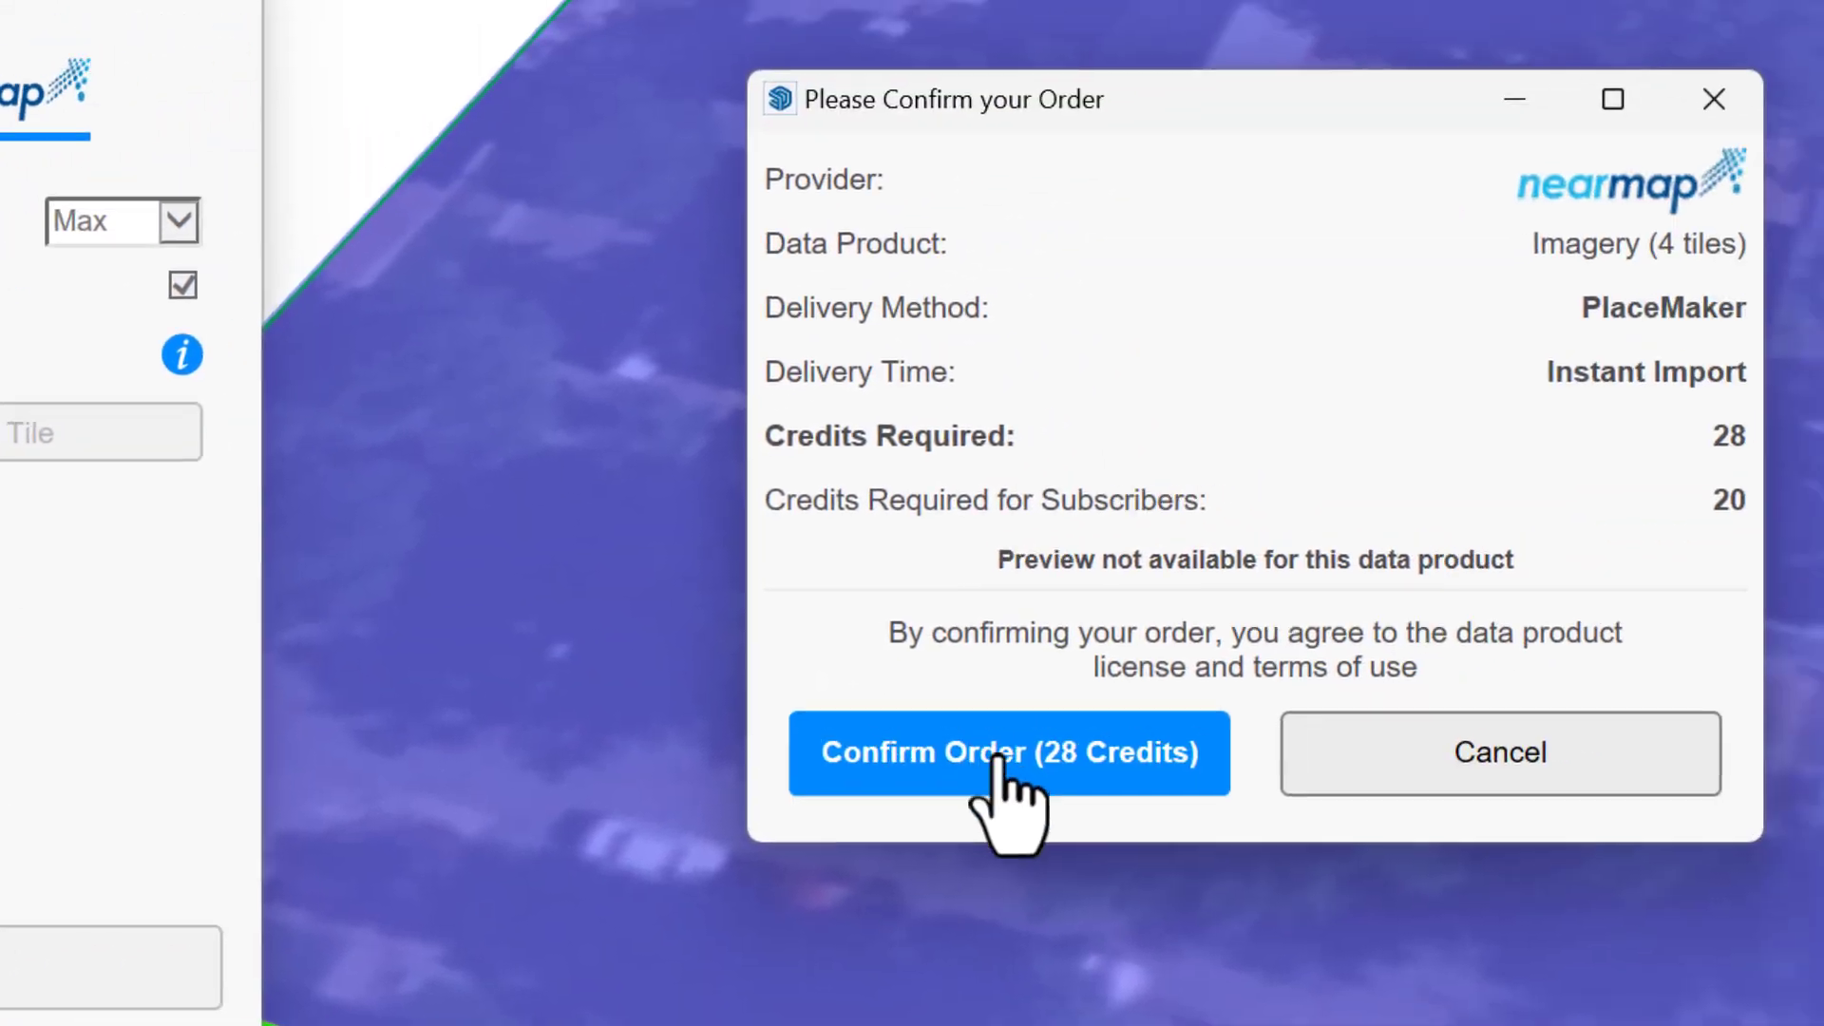
click(978, 778)
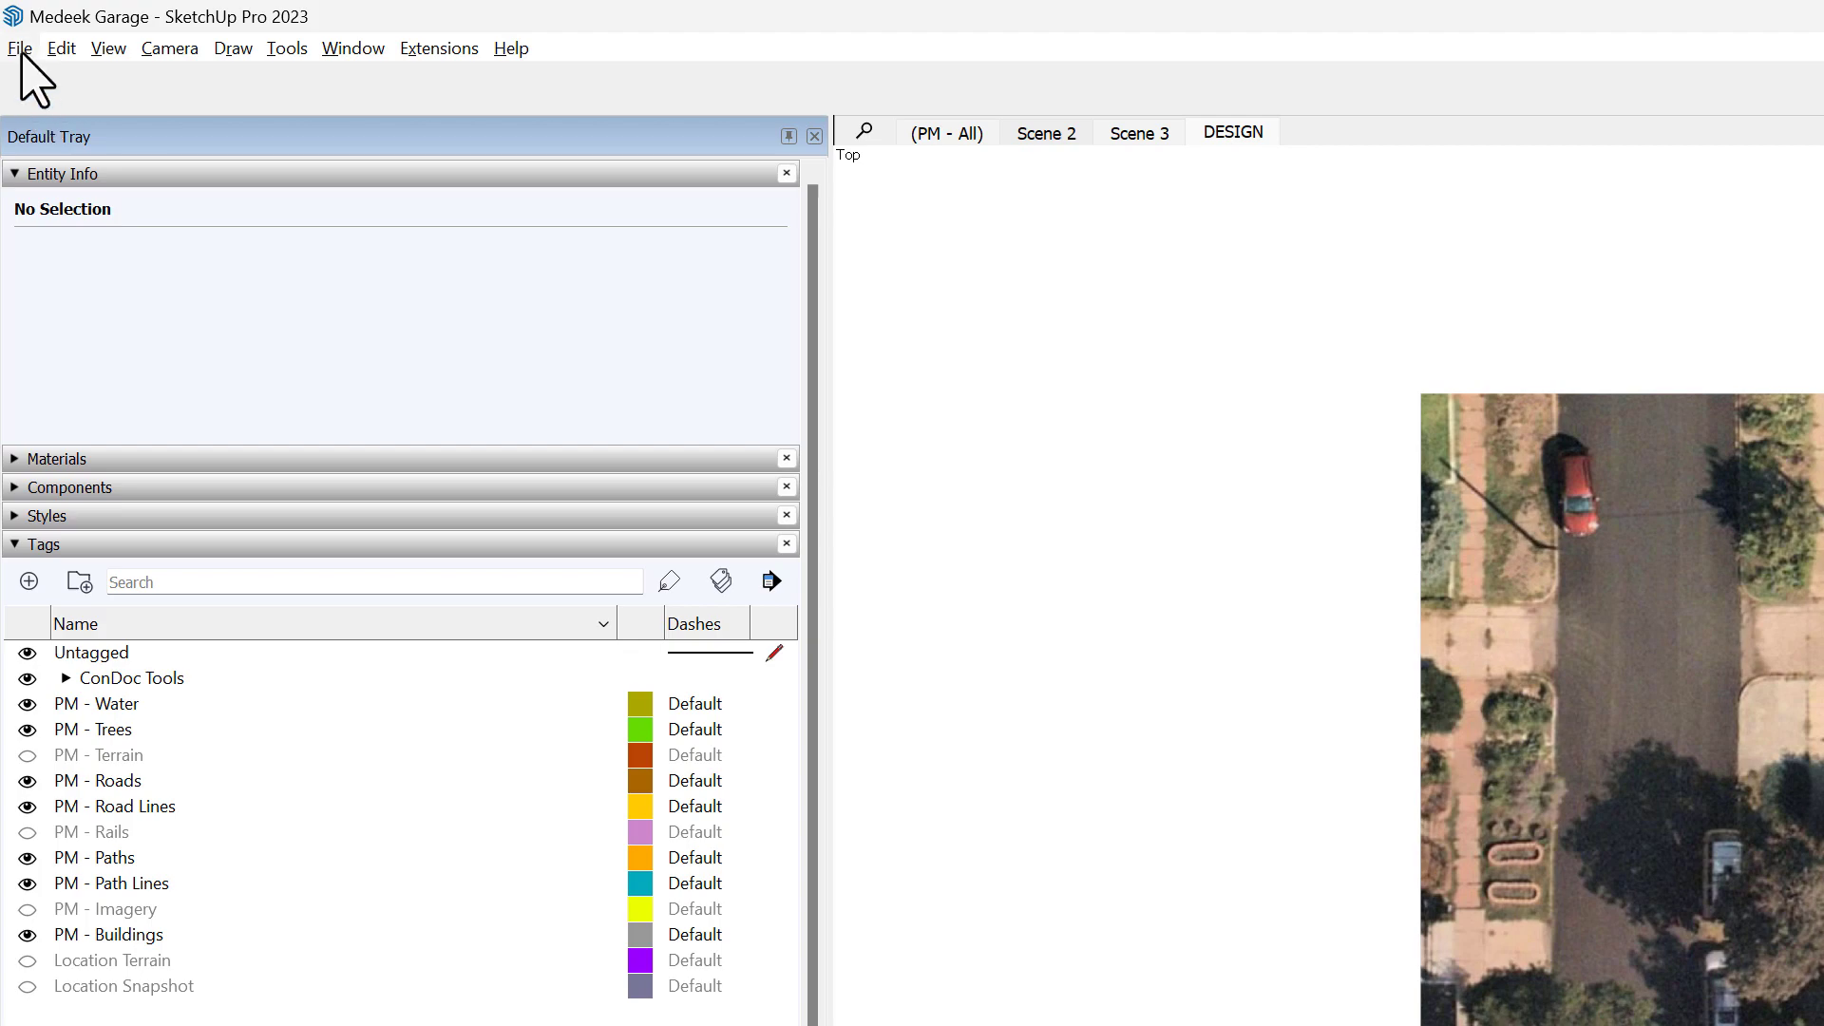
- Import IMPROVEMENT SURVEY-with.pdf into the model as linework over the aerial photo
click(20, 48)
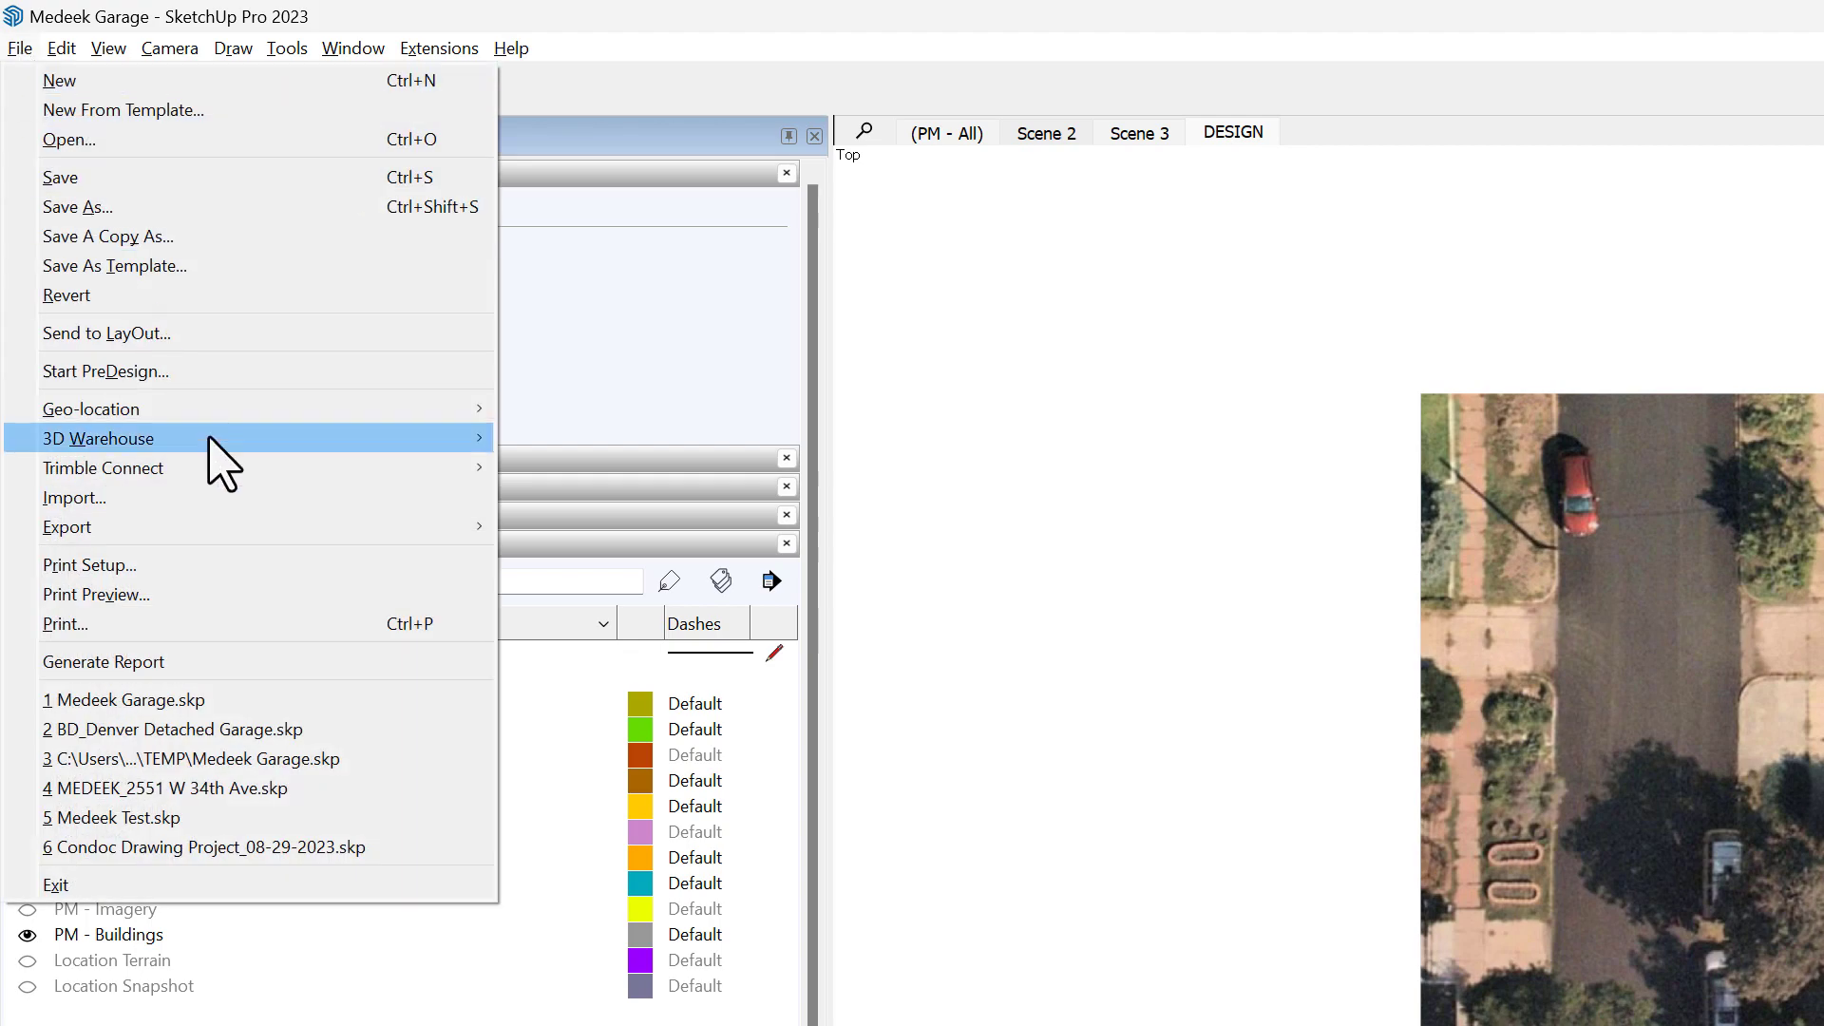
click(221, 497)
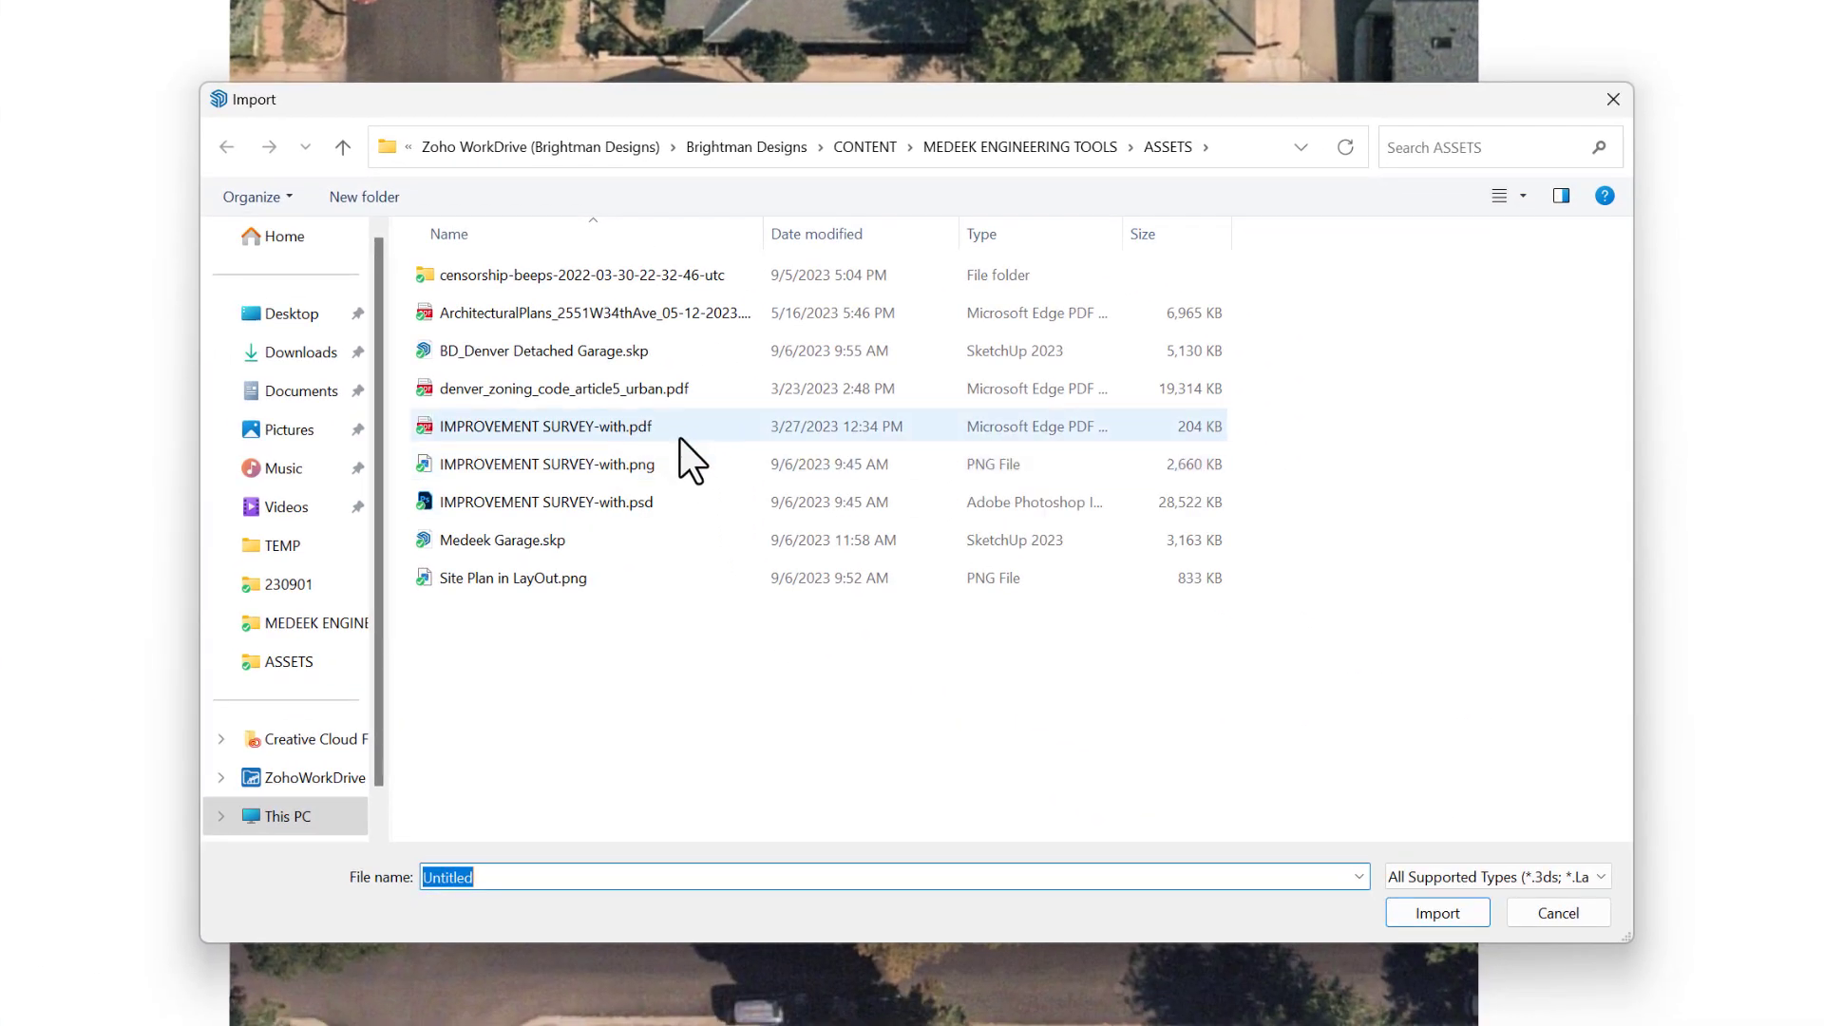
double_click(675, 429)
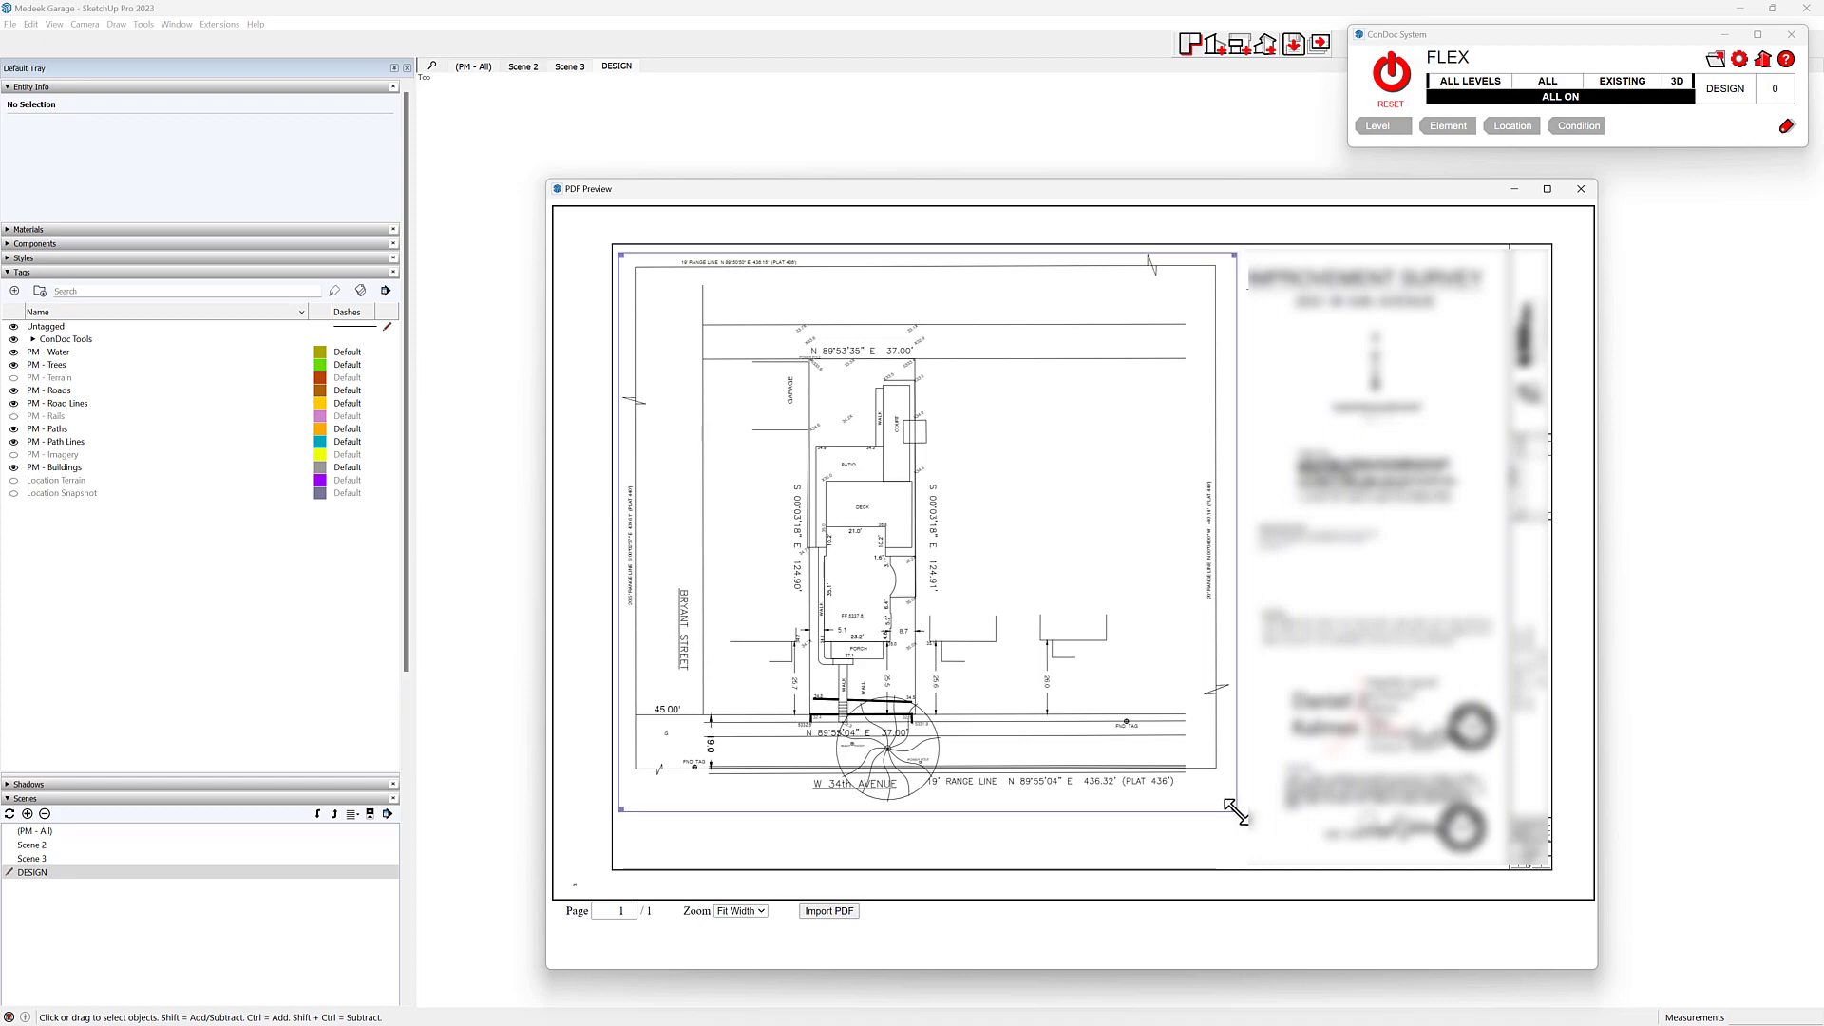
click(829, 911)
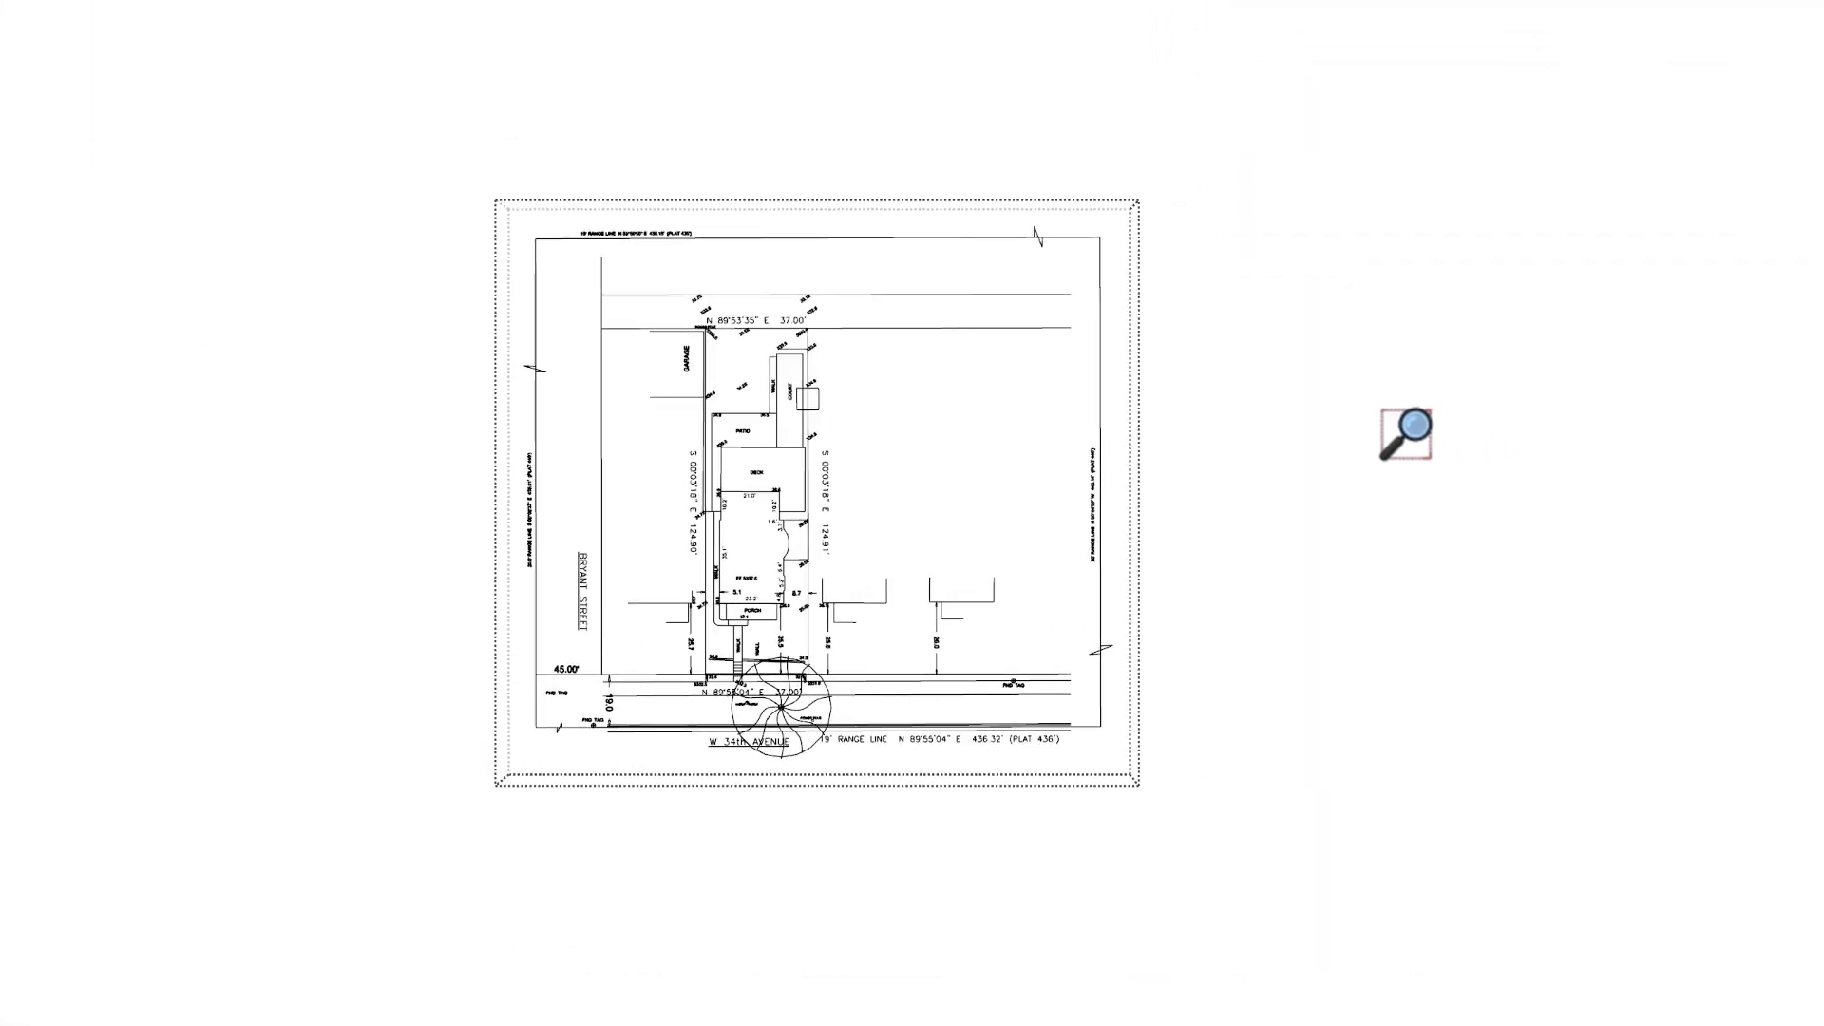
- Rescale the survey so the deck's 21.0' dimension measures 21', then re-measure to verify
scroll(757, 490, up, 10)
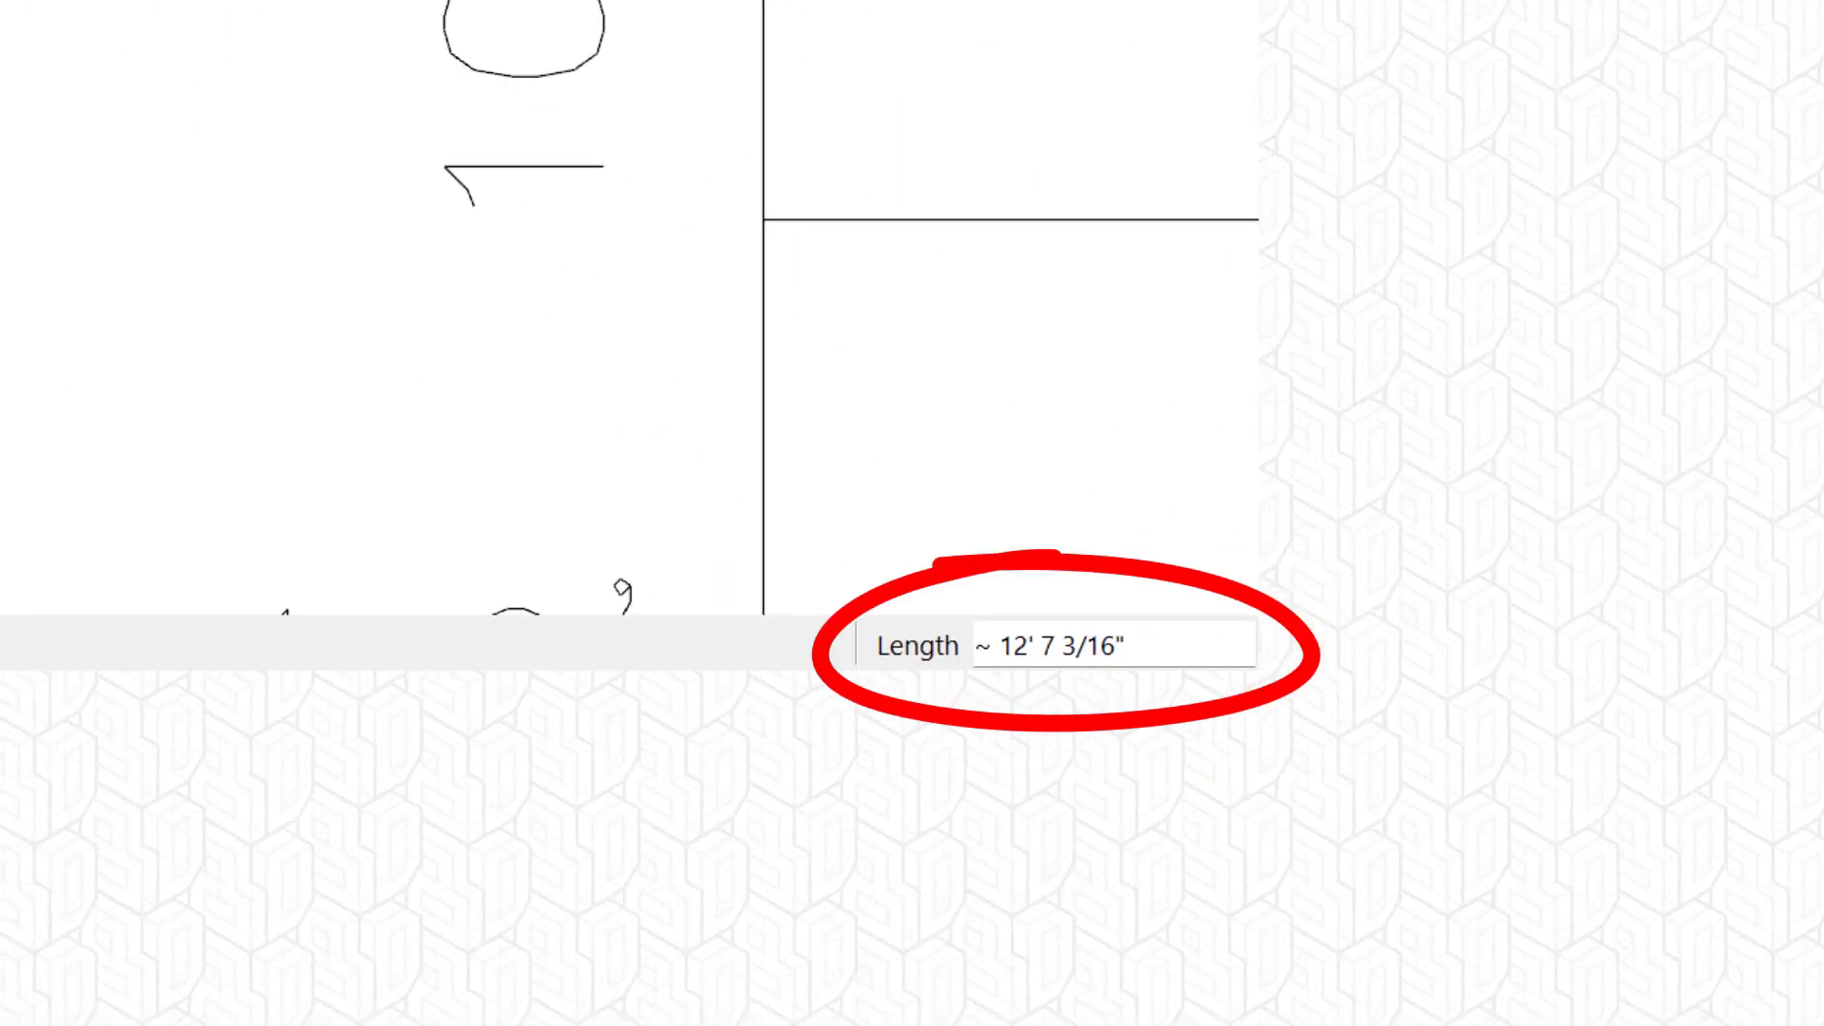
text(21')
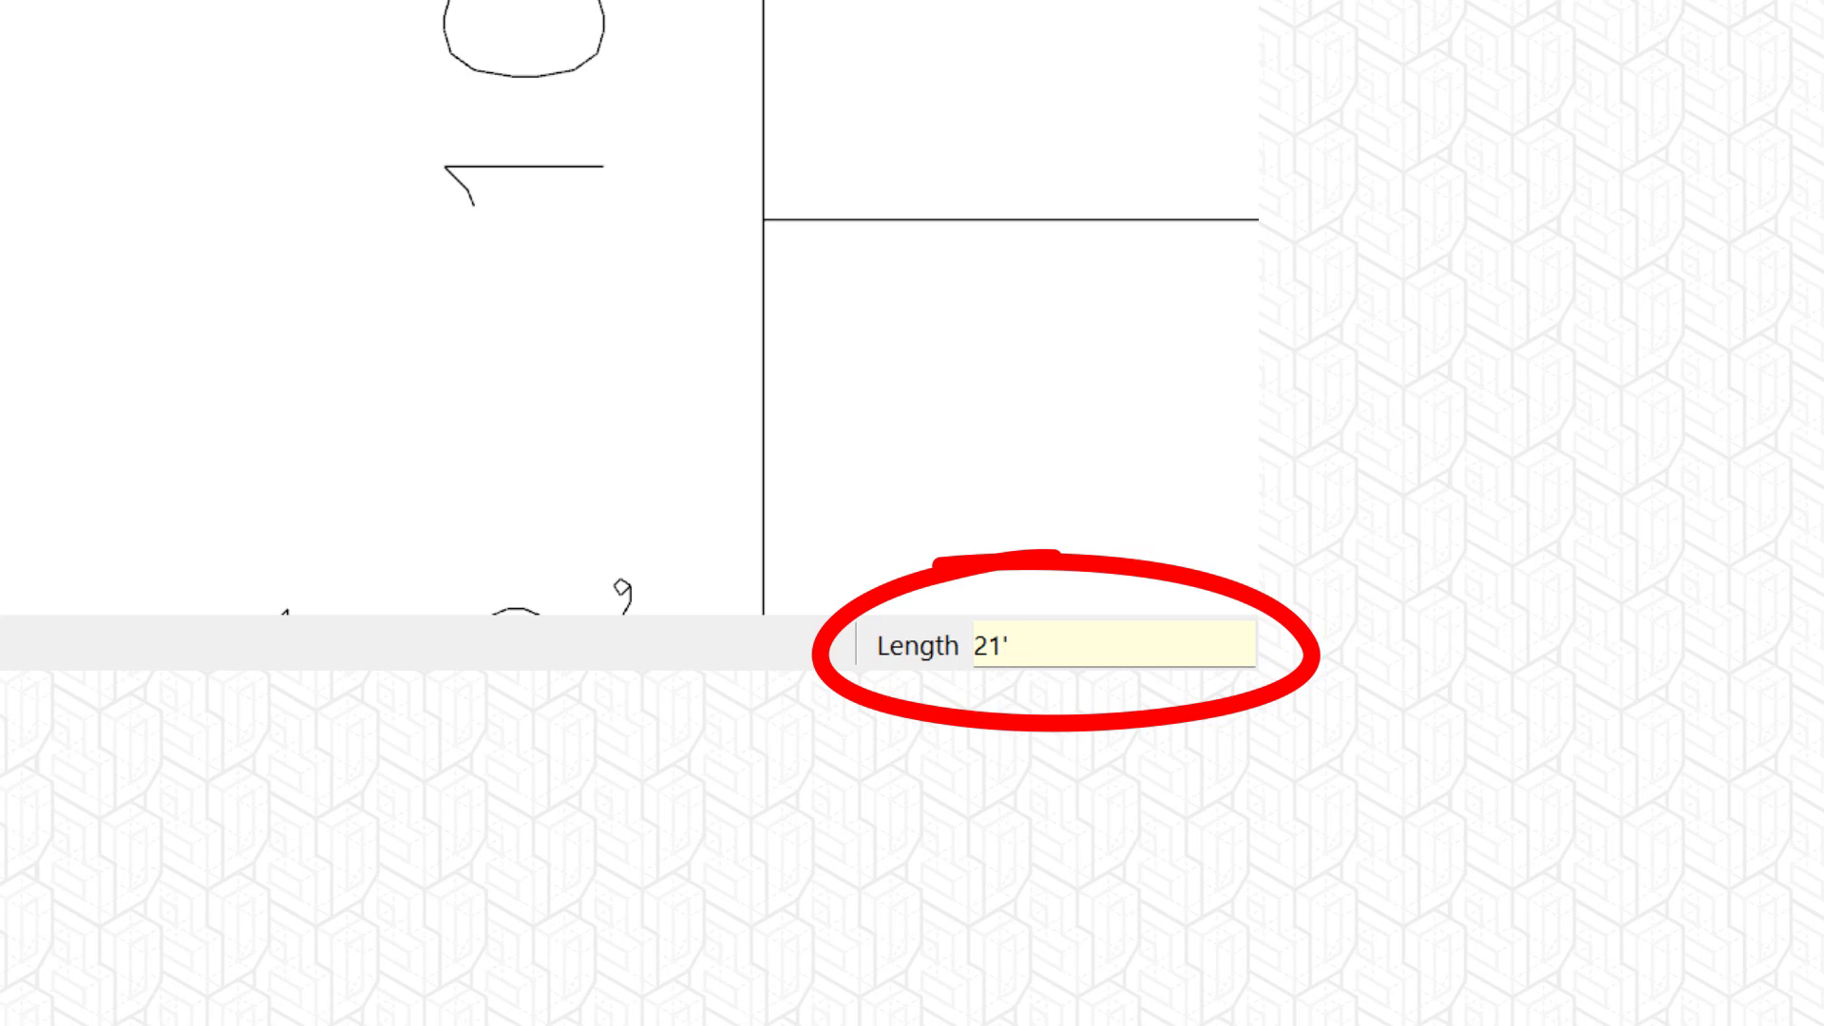
key(Return)
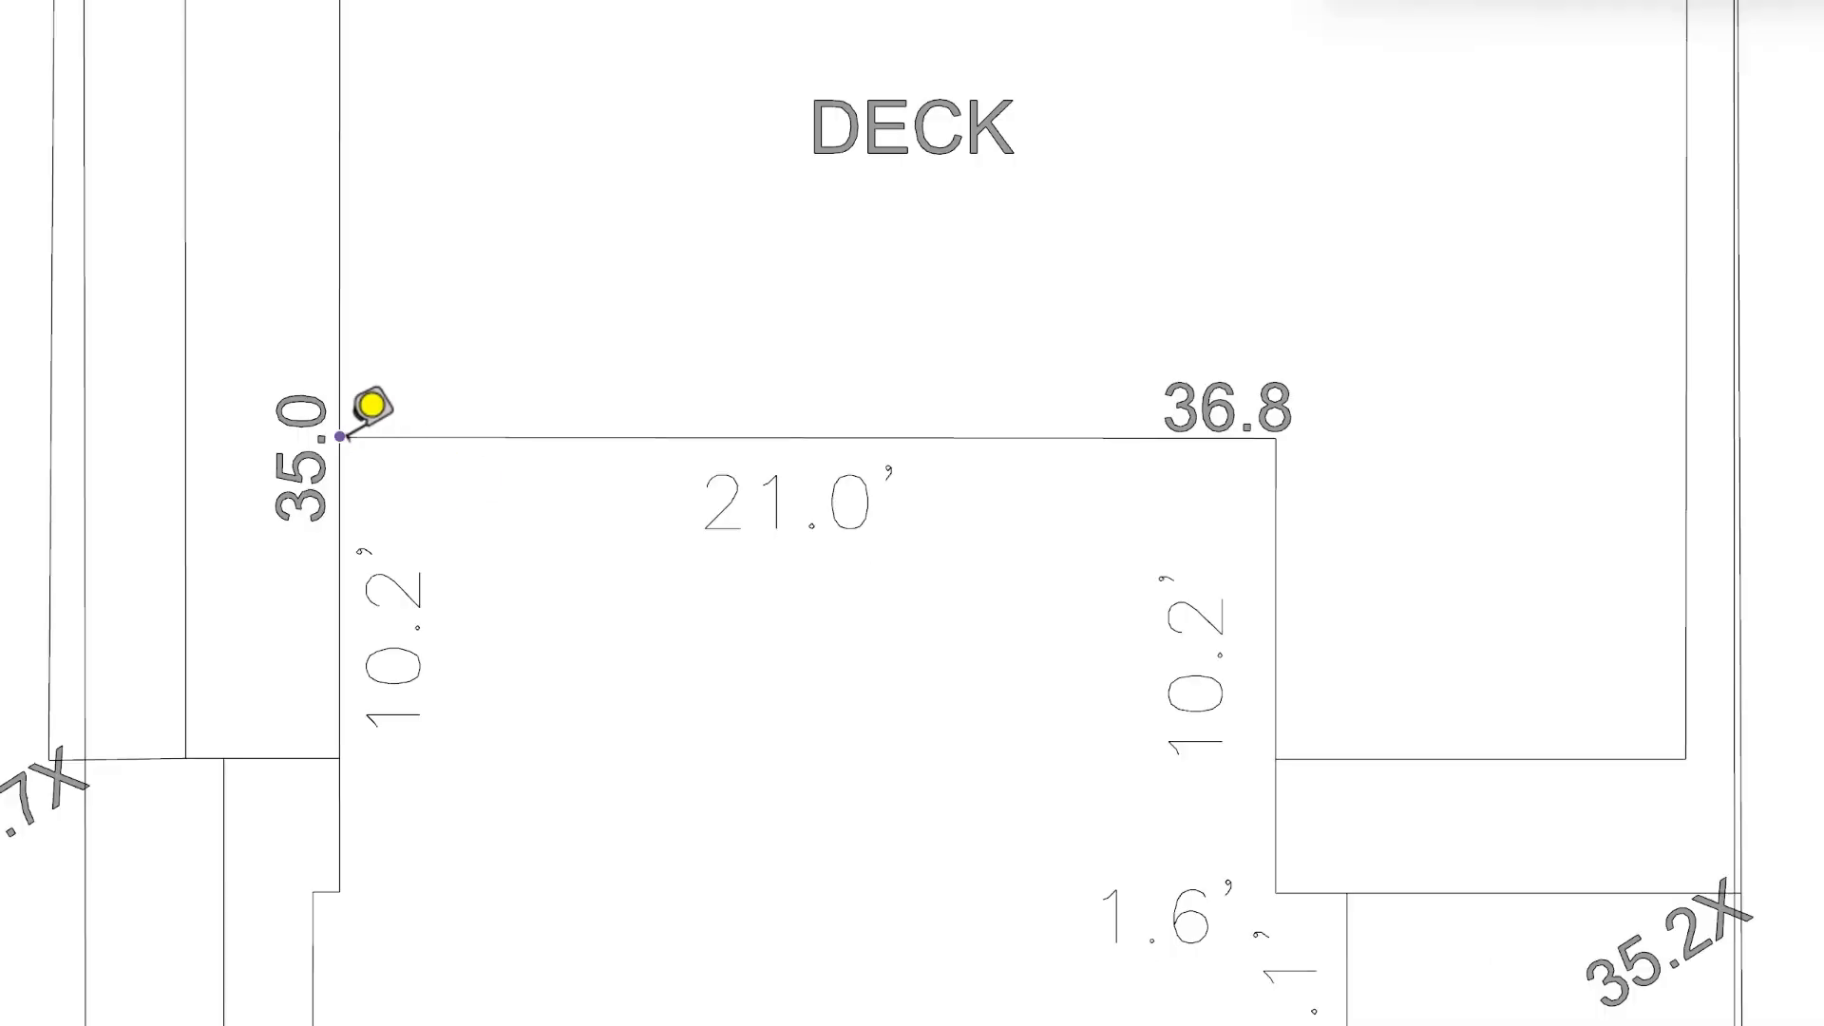
click(980, 537)
scroll(1076, 538, up, 10)
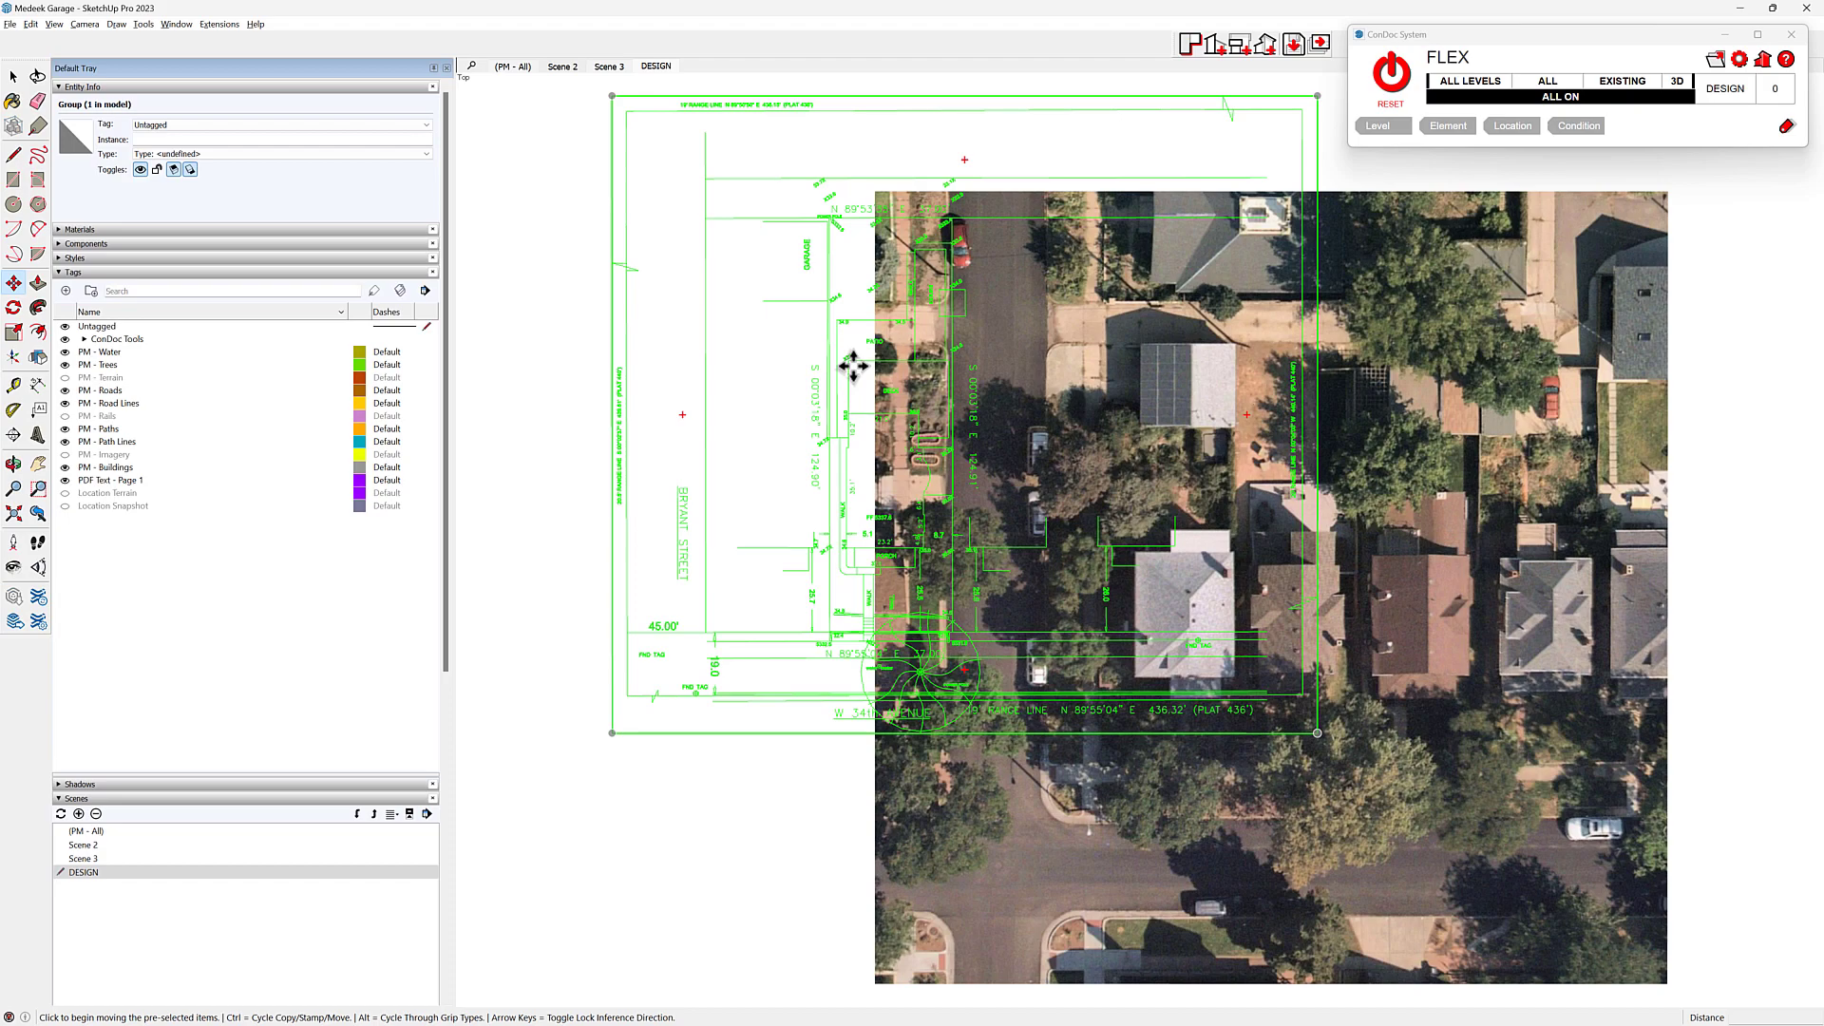
- Move the survey PDF group onto the aerial imagery
click(853, 366)
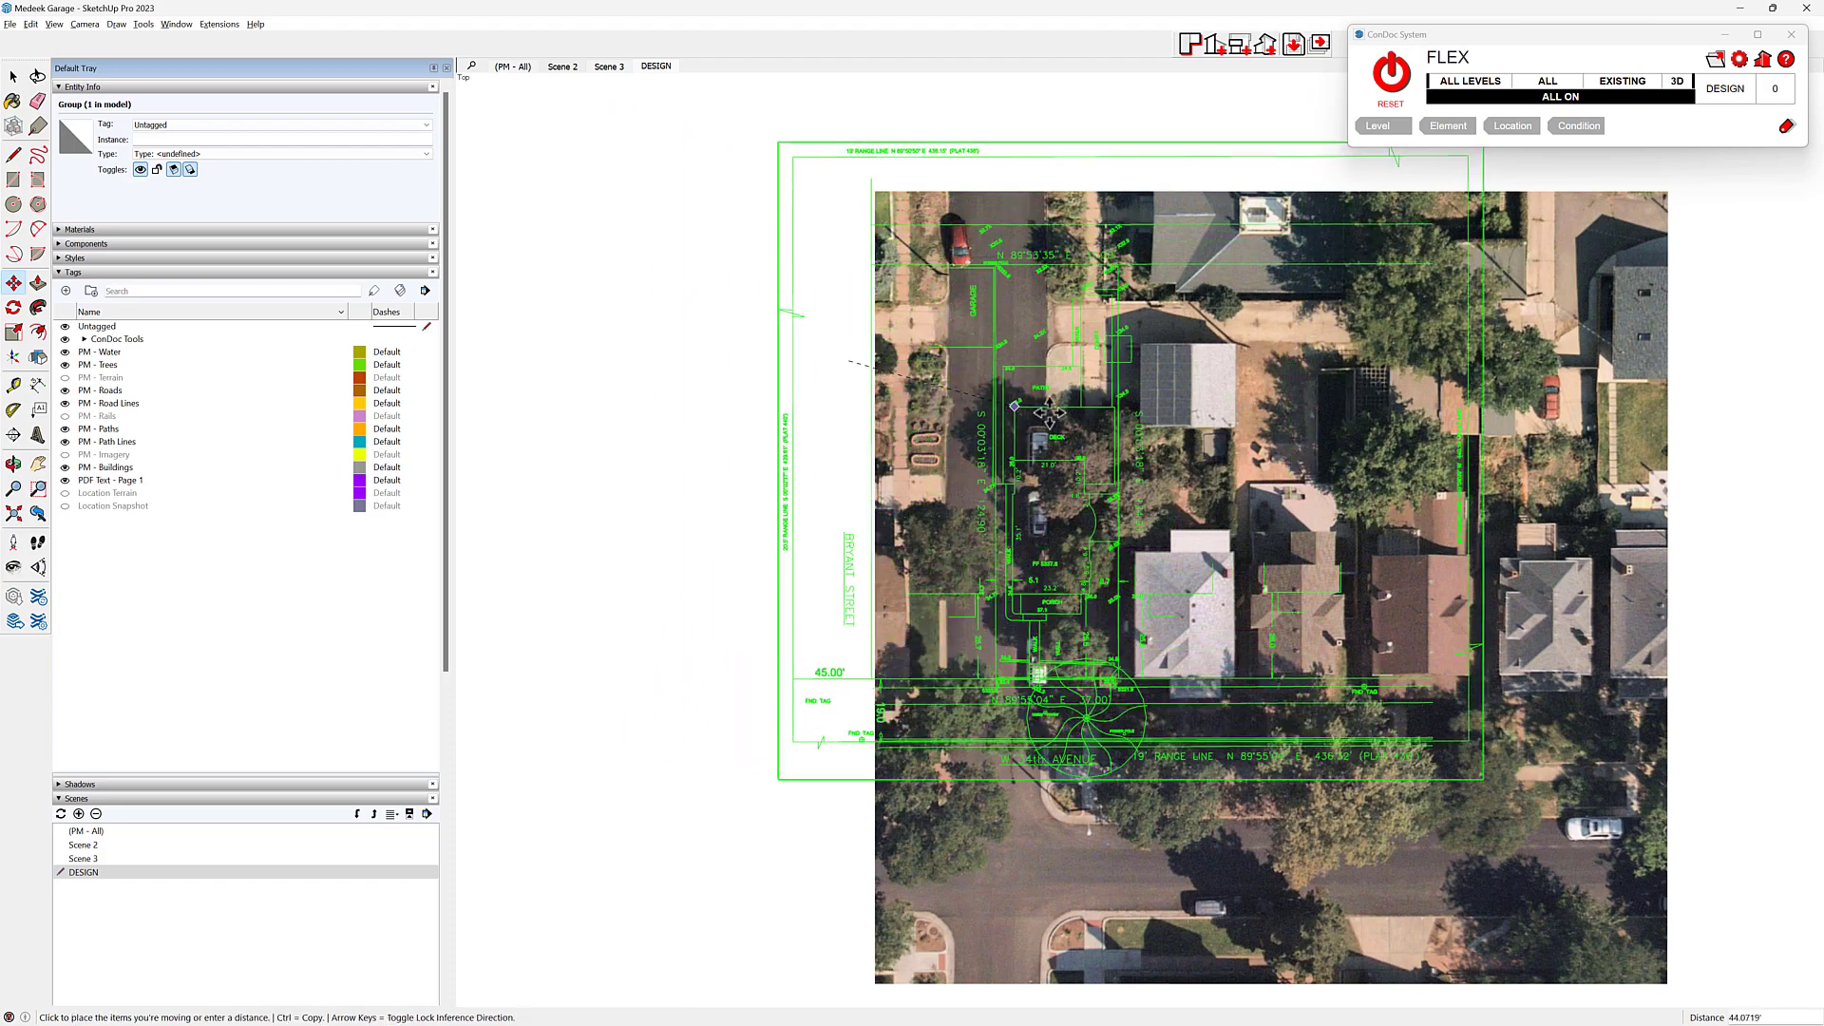
scroll(1250, 482, up, 10)
scroll(1251, 482, up, 3)
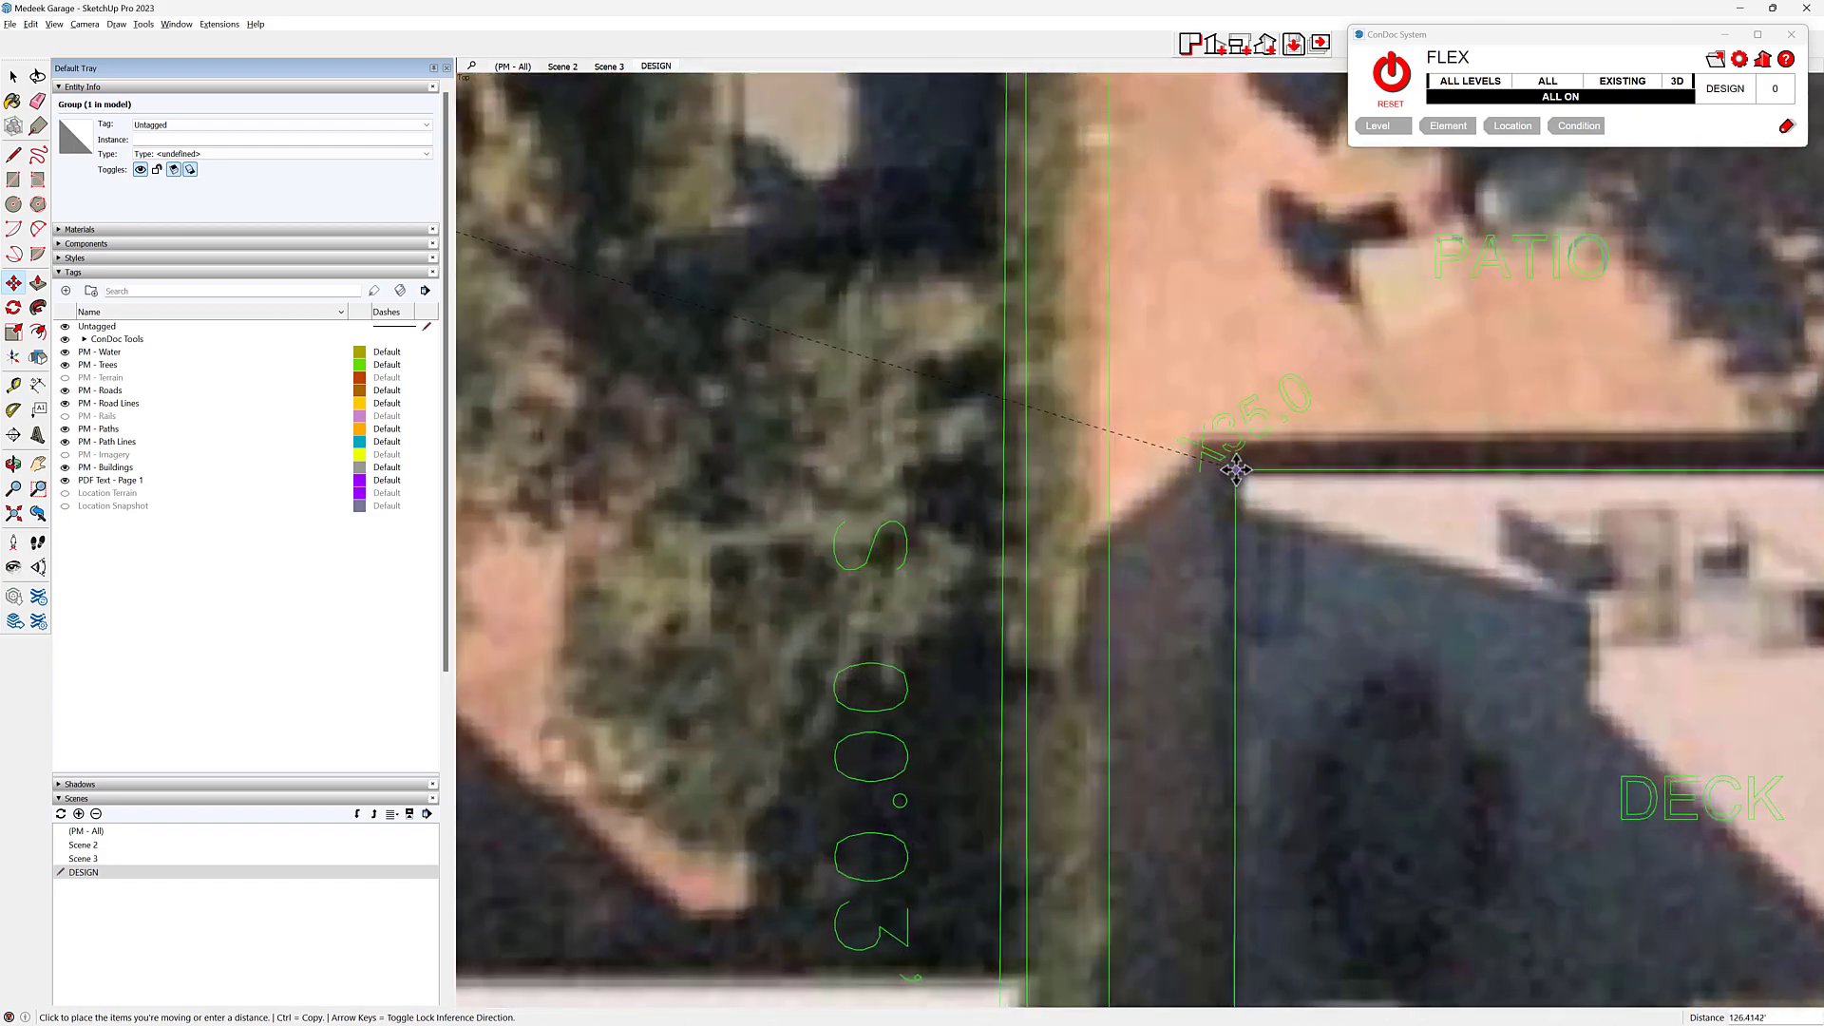
scroll(1235, 469, down, 5)
scroll(1417, 571, up, 3)
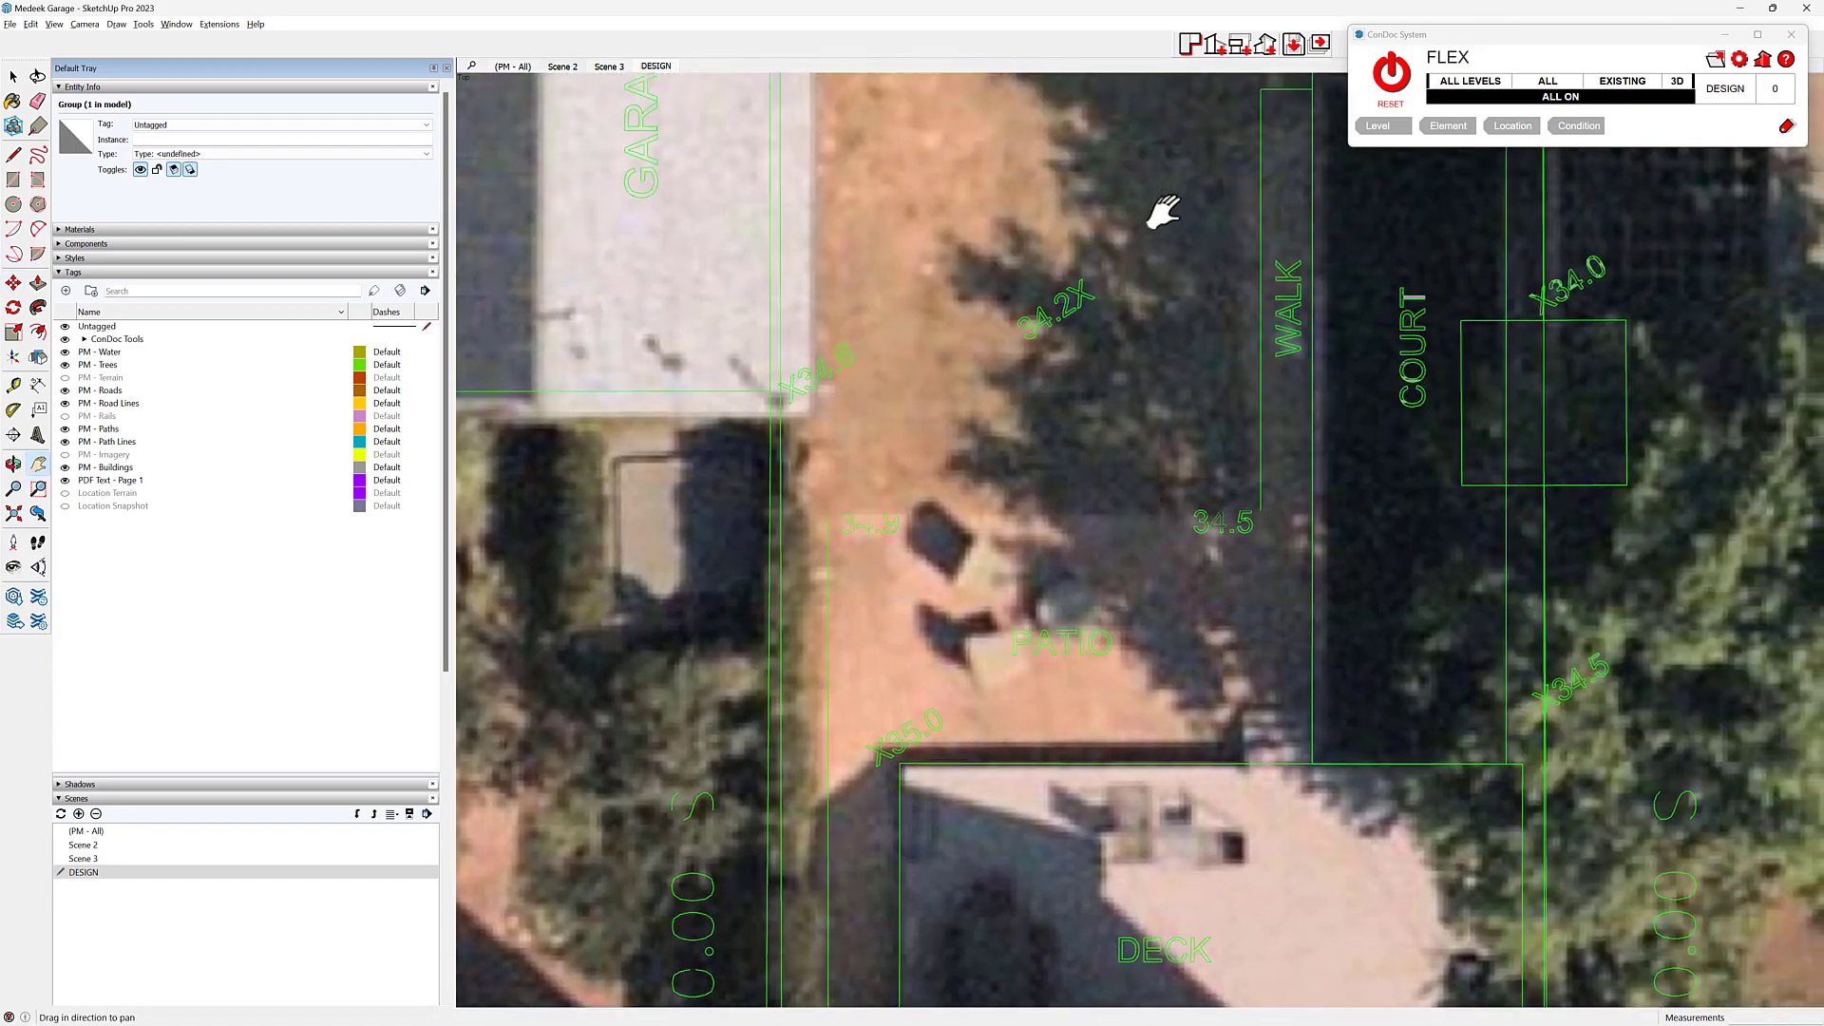
- Draw a 37' by 124.9' rectangle over the surveyed lot and paint it green
shift+middle_drag(1168, 203, 1042, 447)
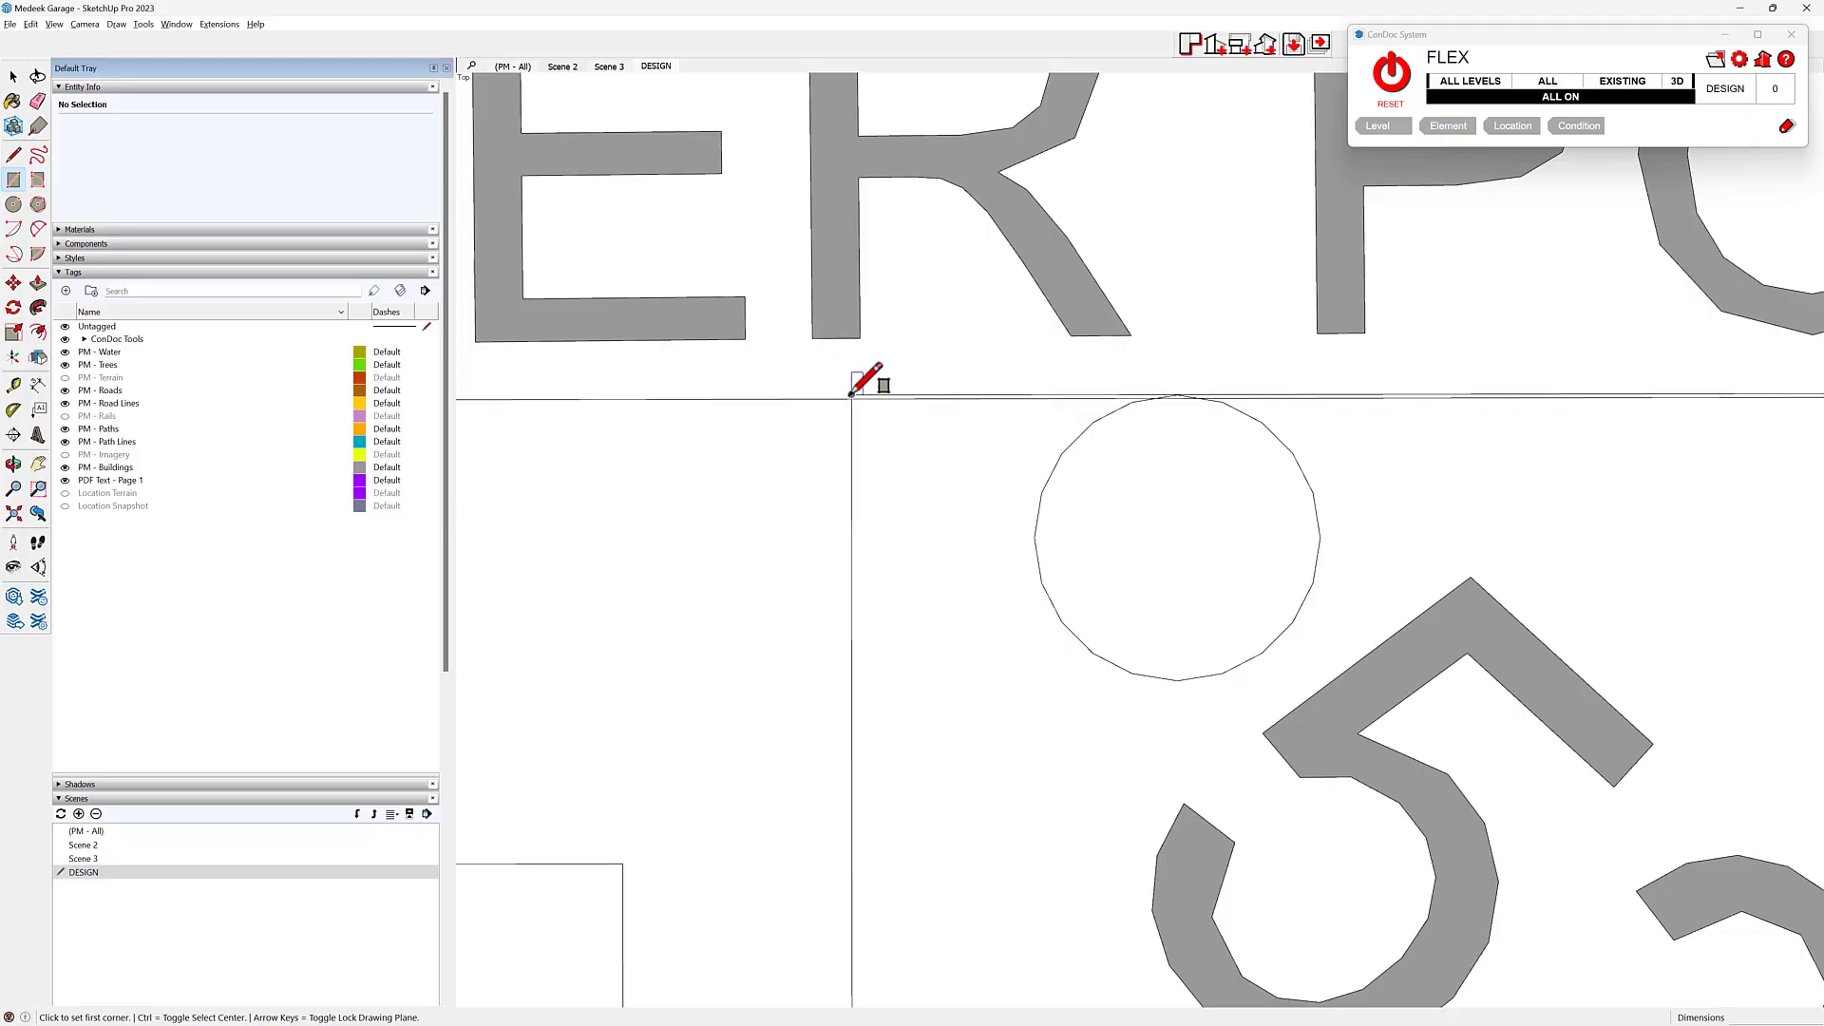
scroll(867, 380, down, 6)
scroll(1147, 760, up, 5)
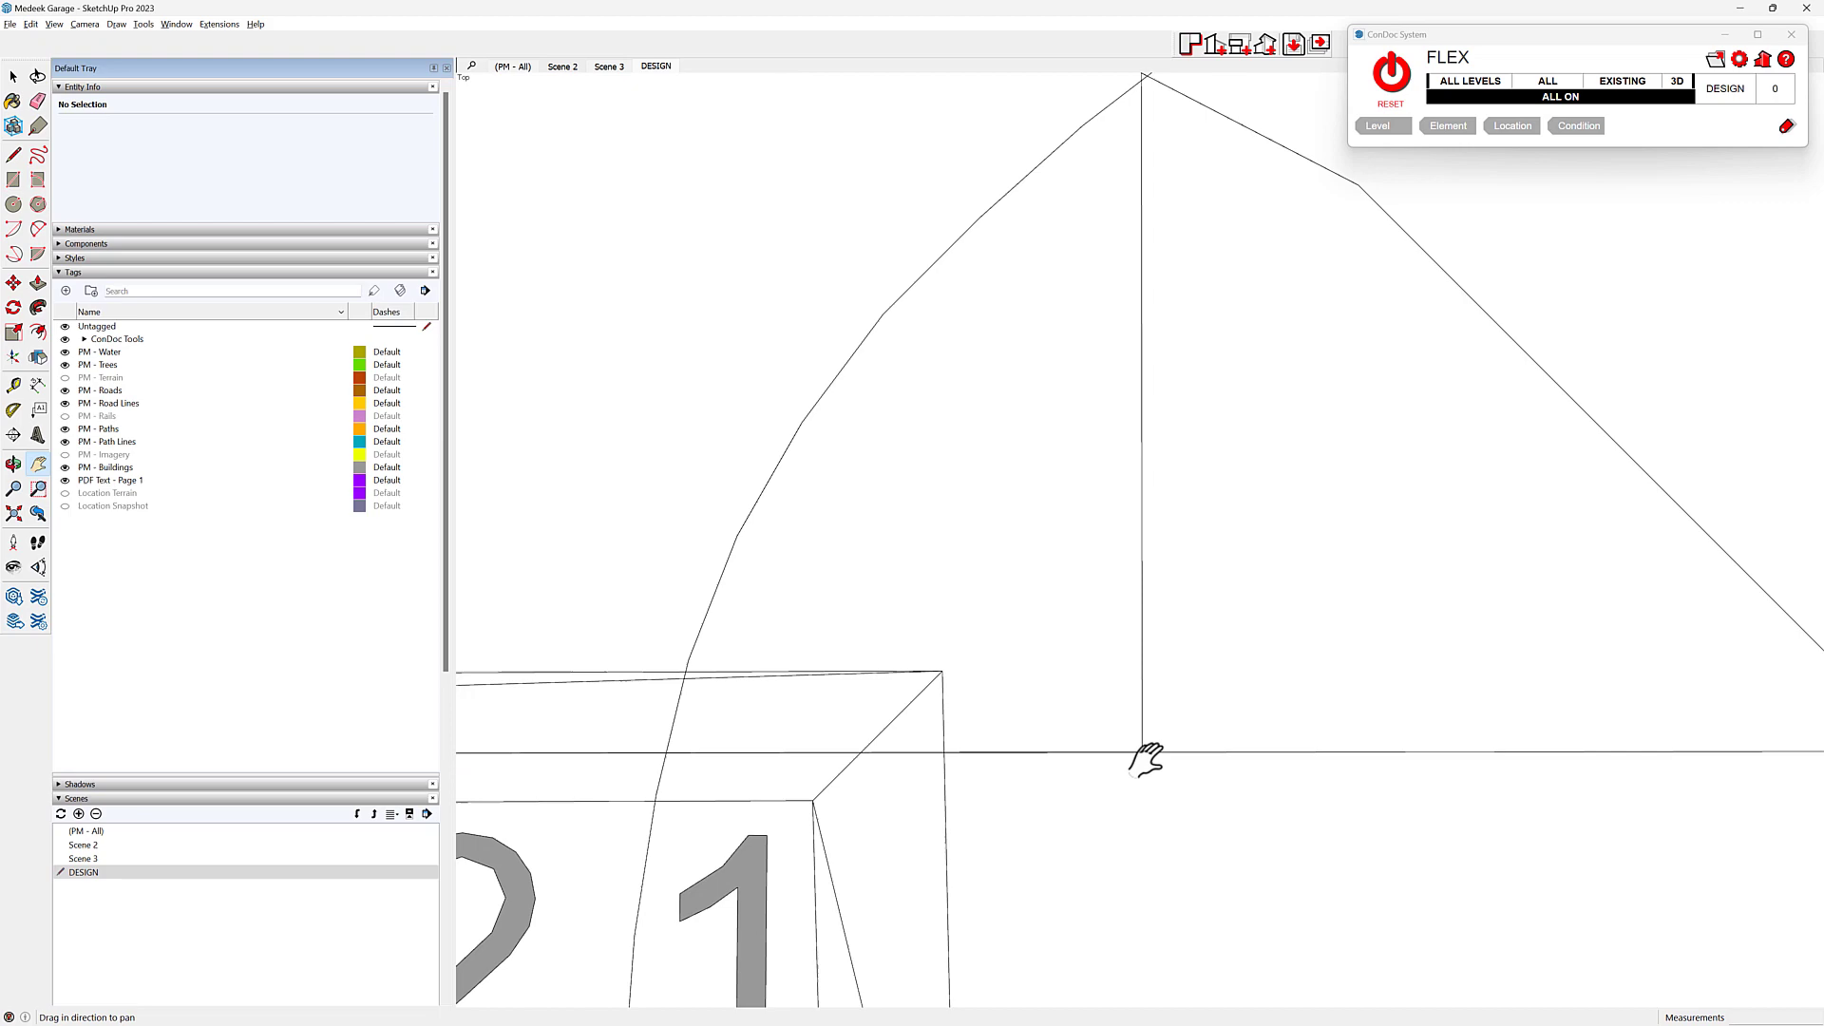
text(r37',124.9')
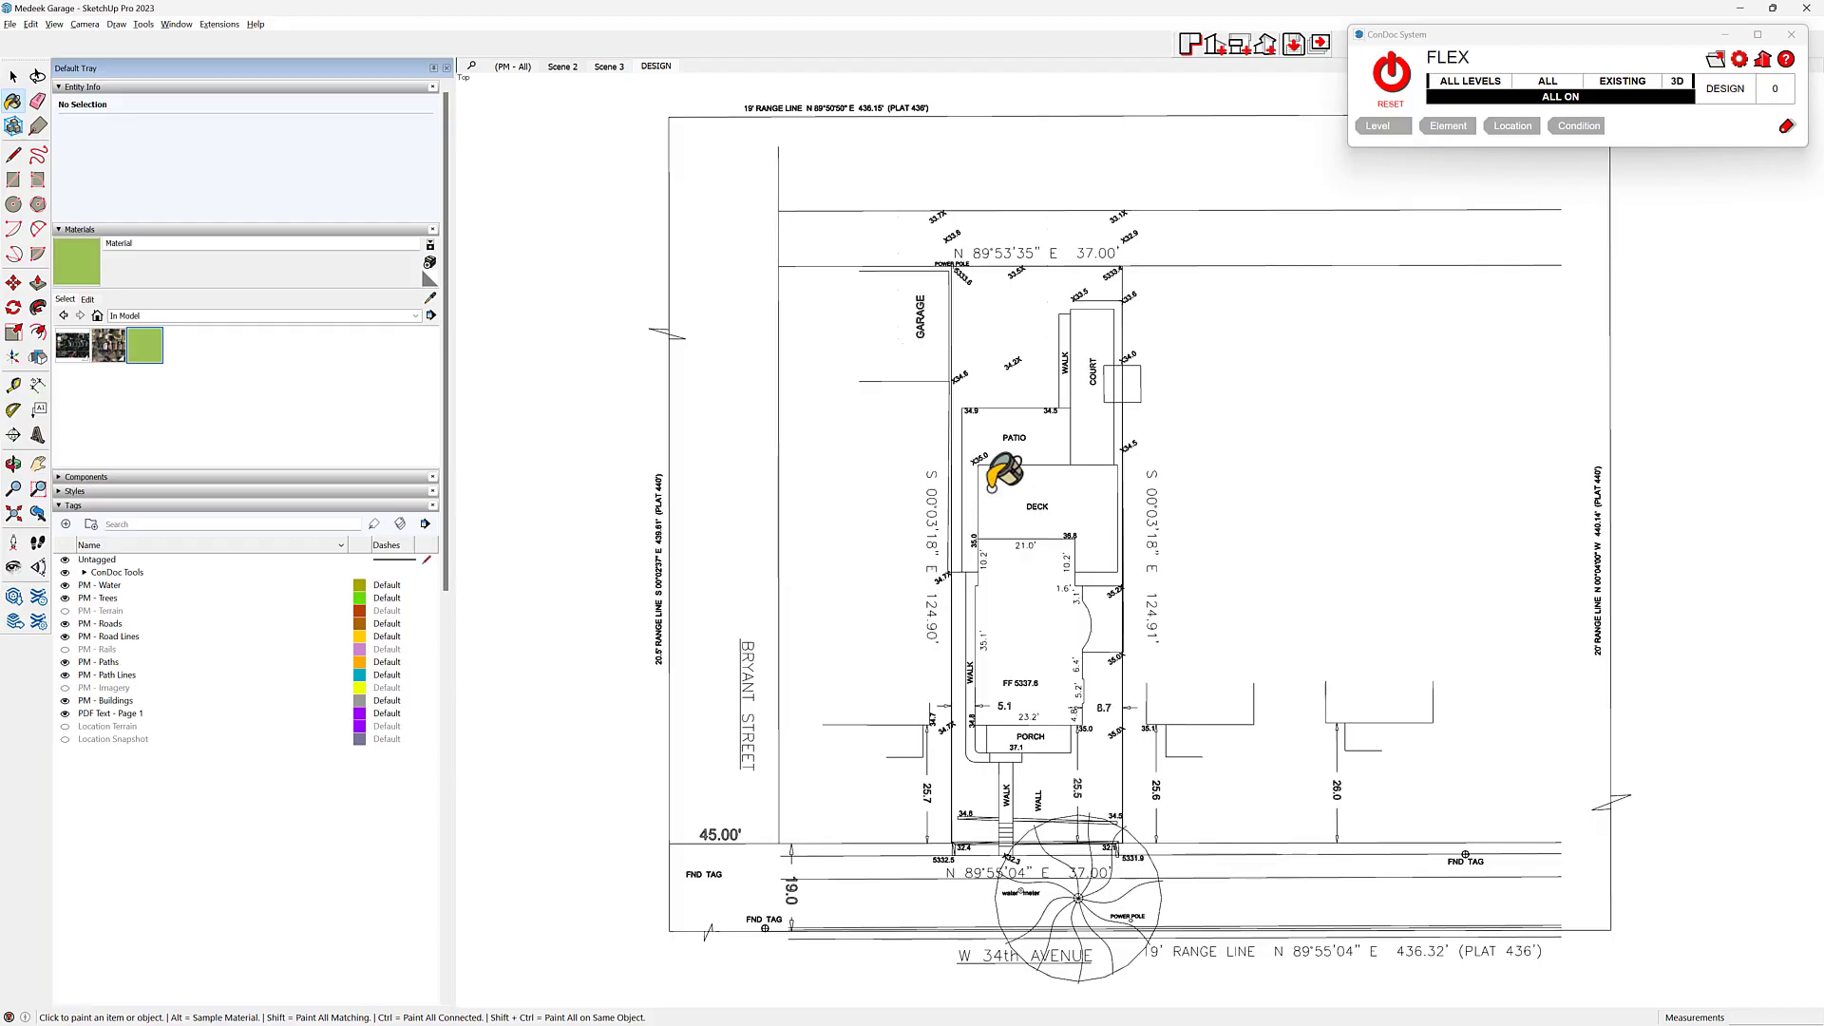
click(992, 487)
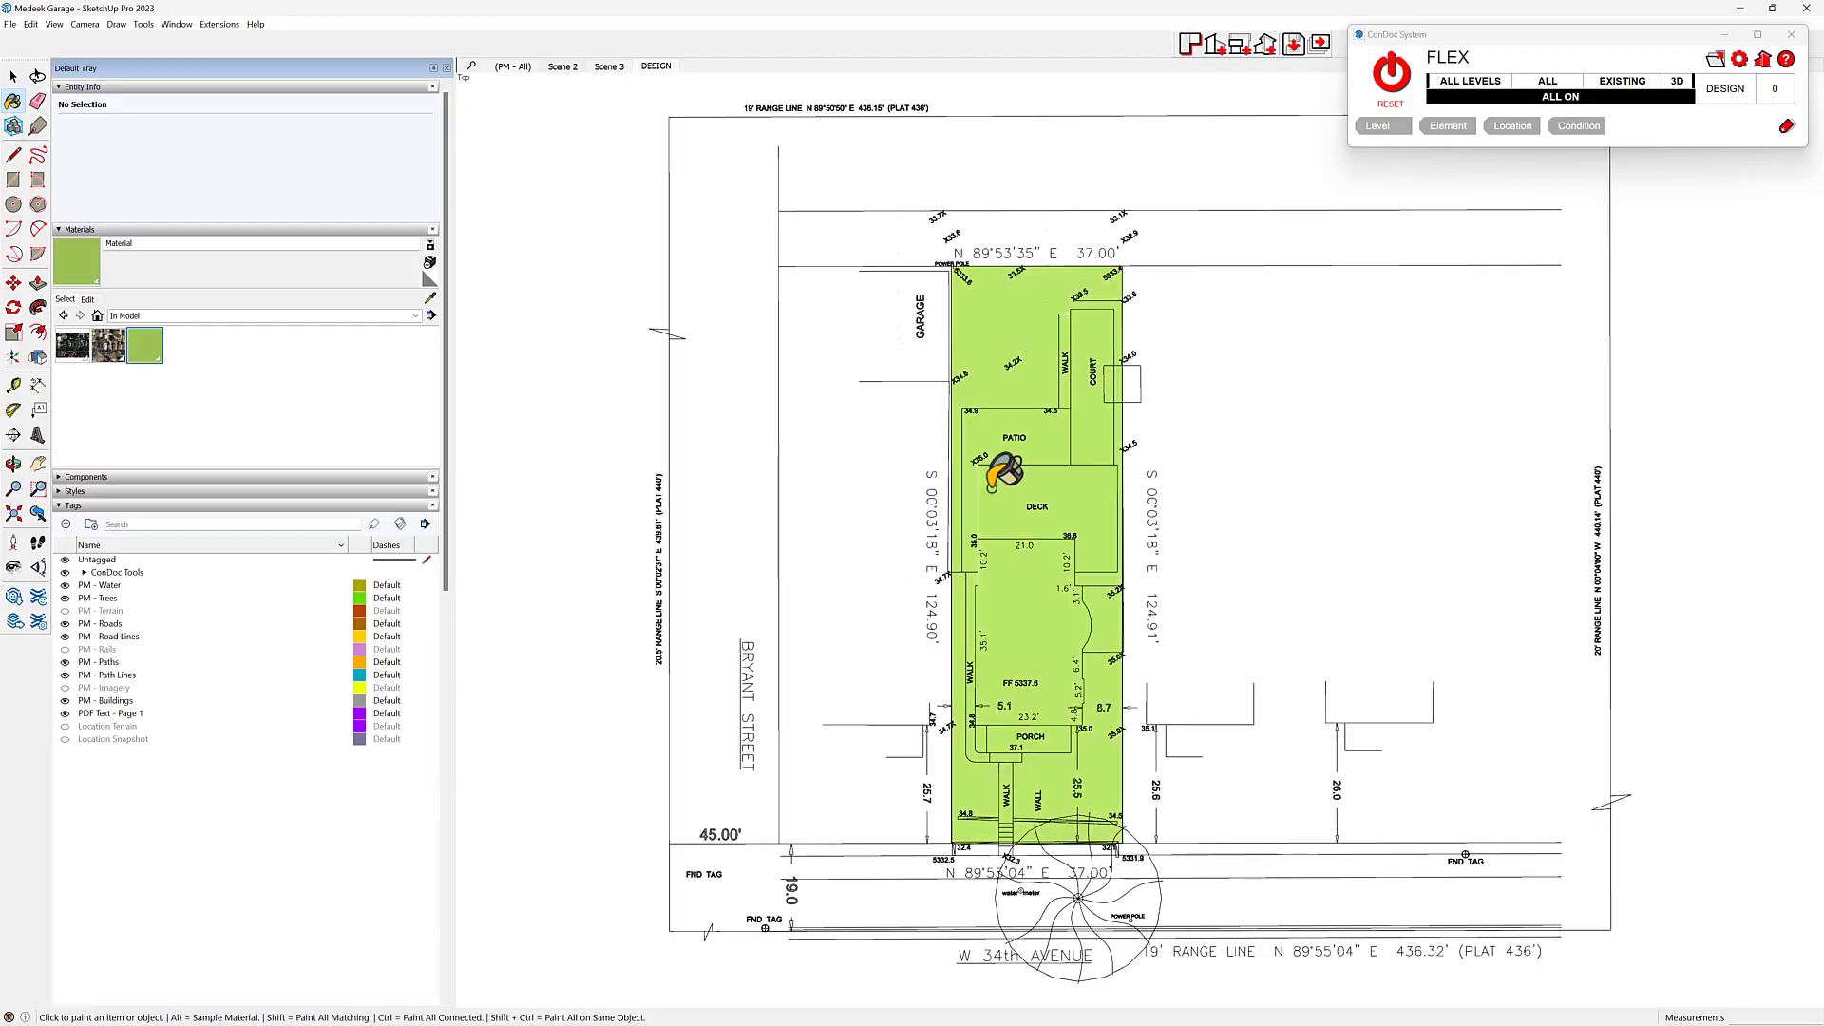
- Turn the green lot face into its own group with Make Group
key(space)
right_click(1010, 495)
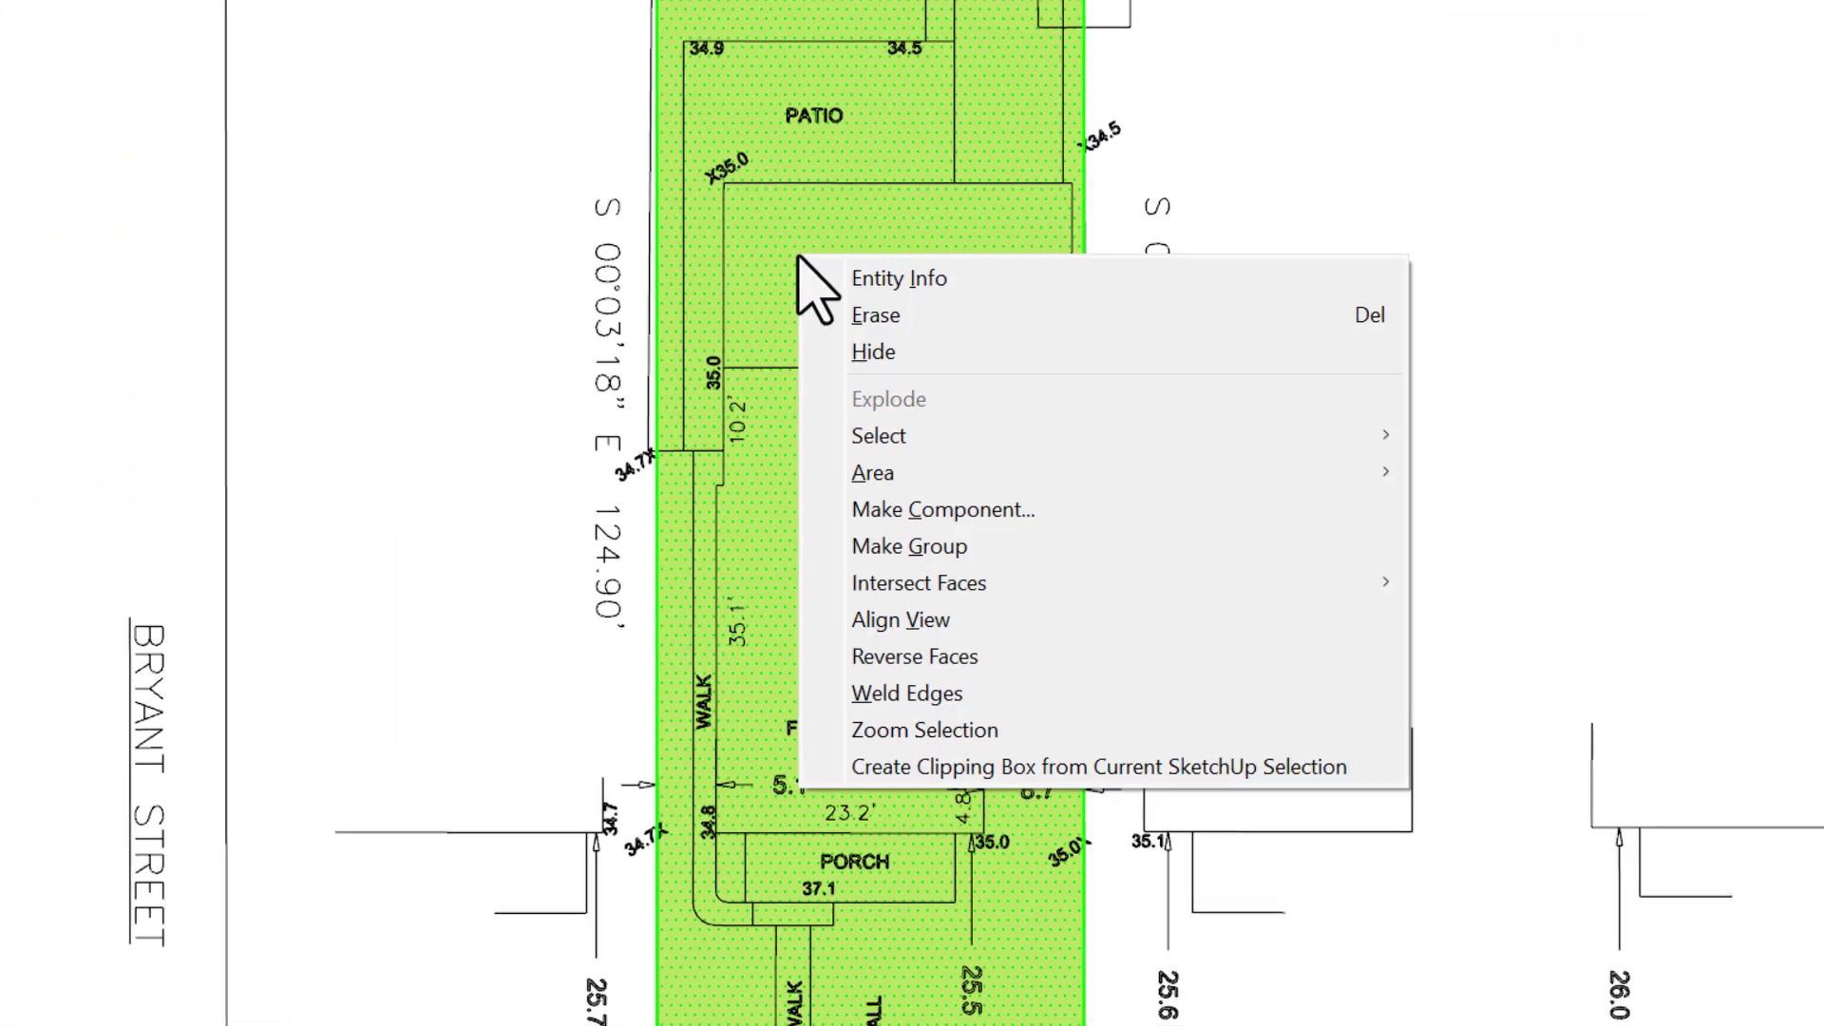
click(1106, 611)
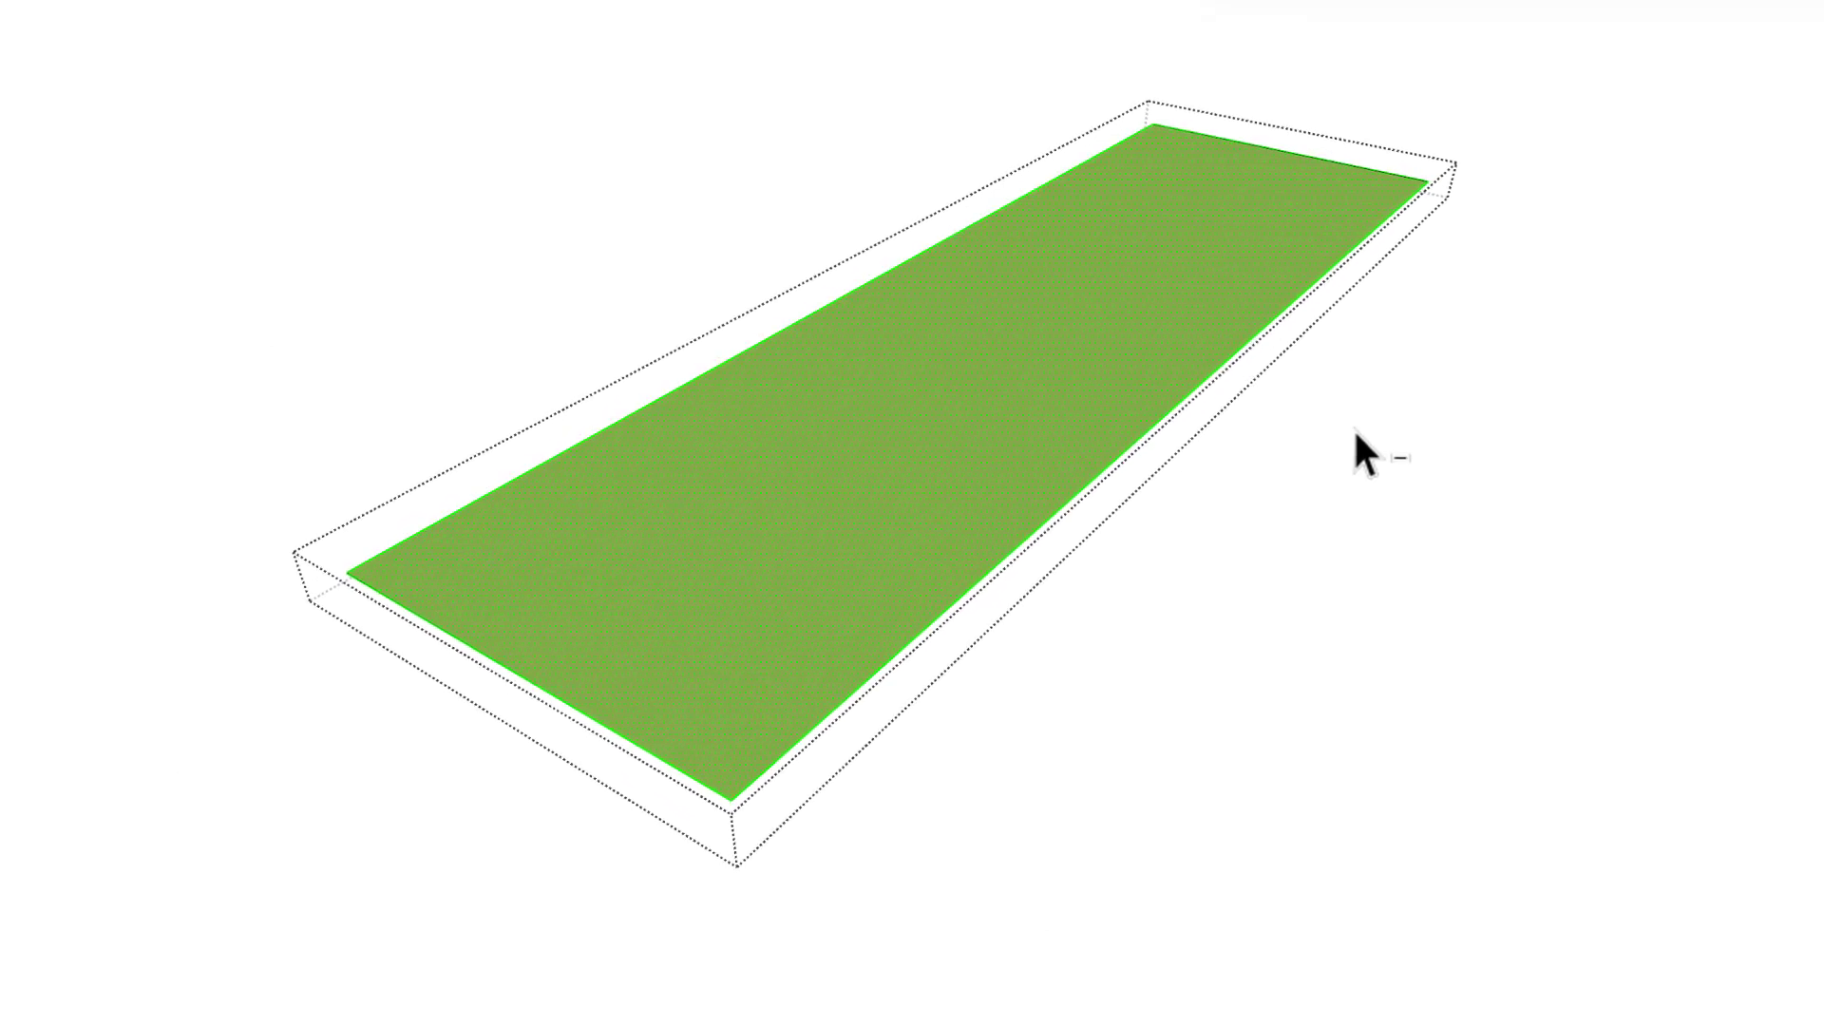
- Scale the green lot face lengthwise from its end edge inside the group
drag(399, 293, 389, 295)
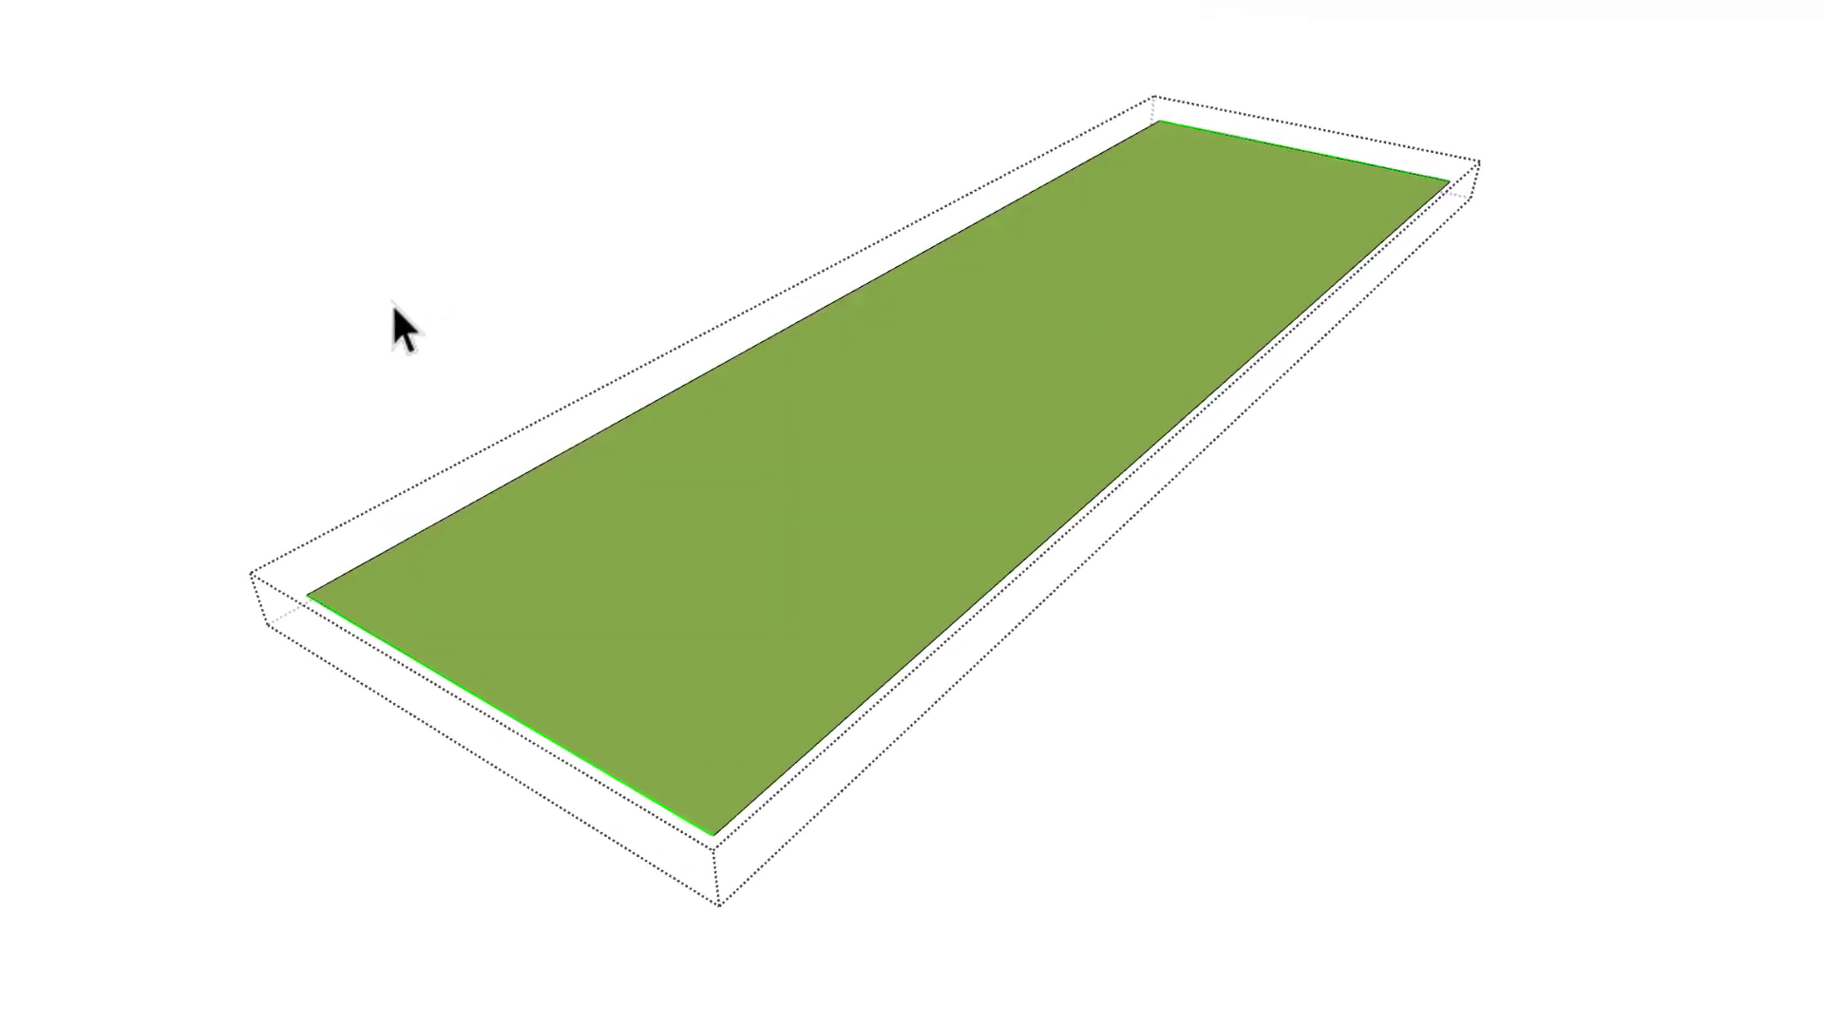
key(s)
click(466, 718)
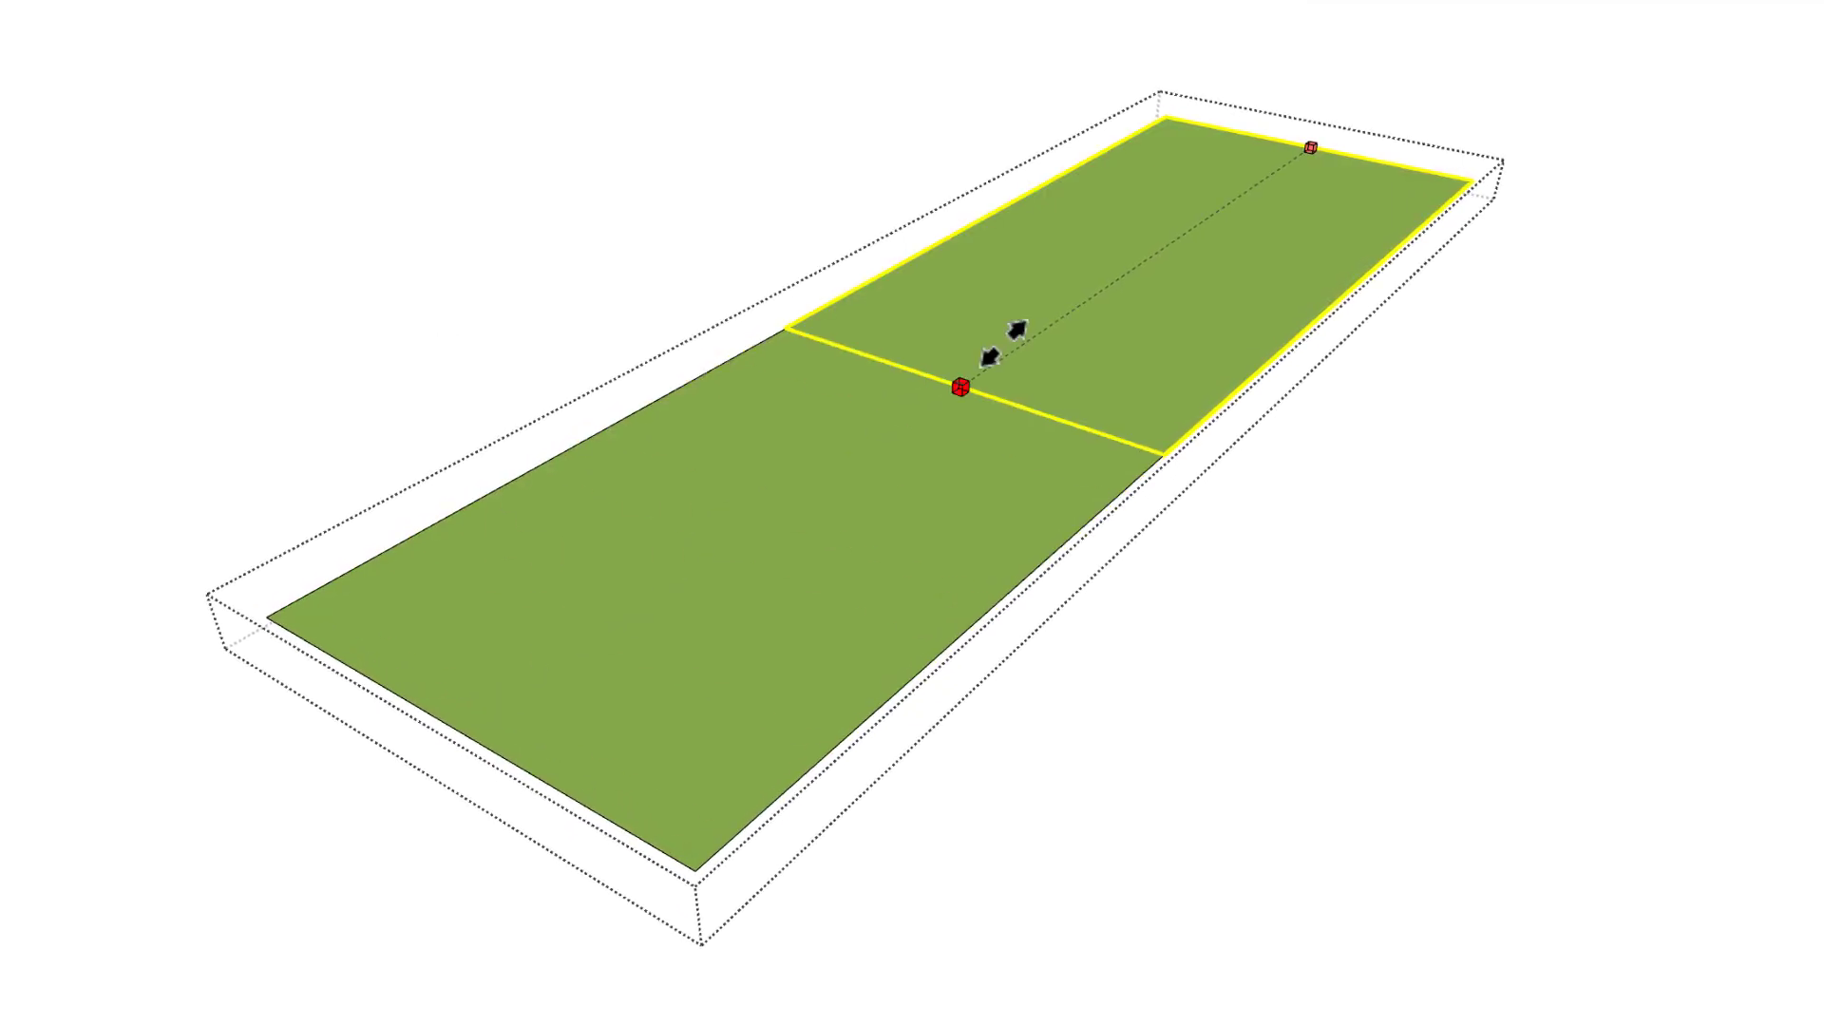
click(1034, 328)
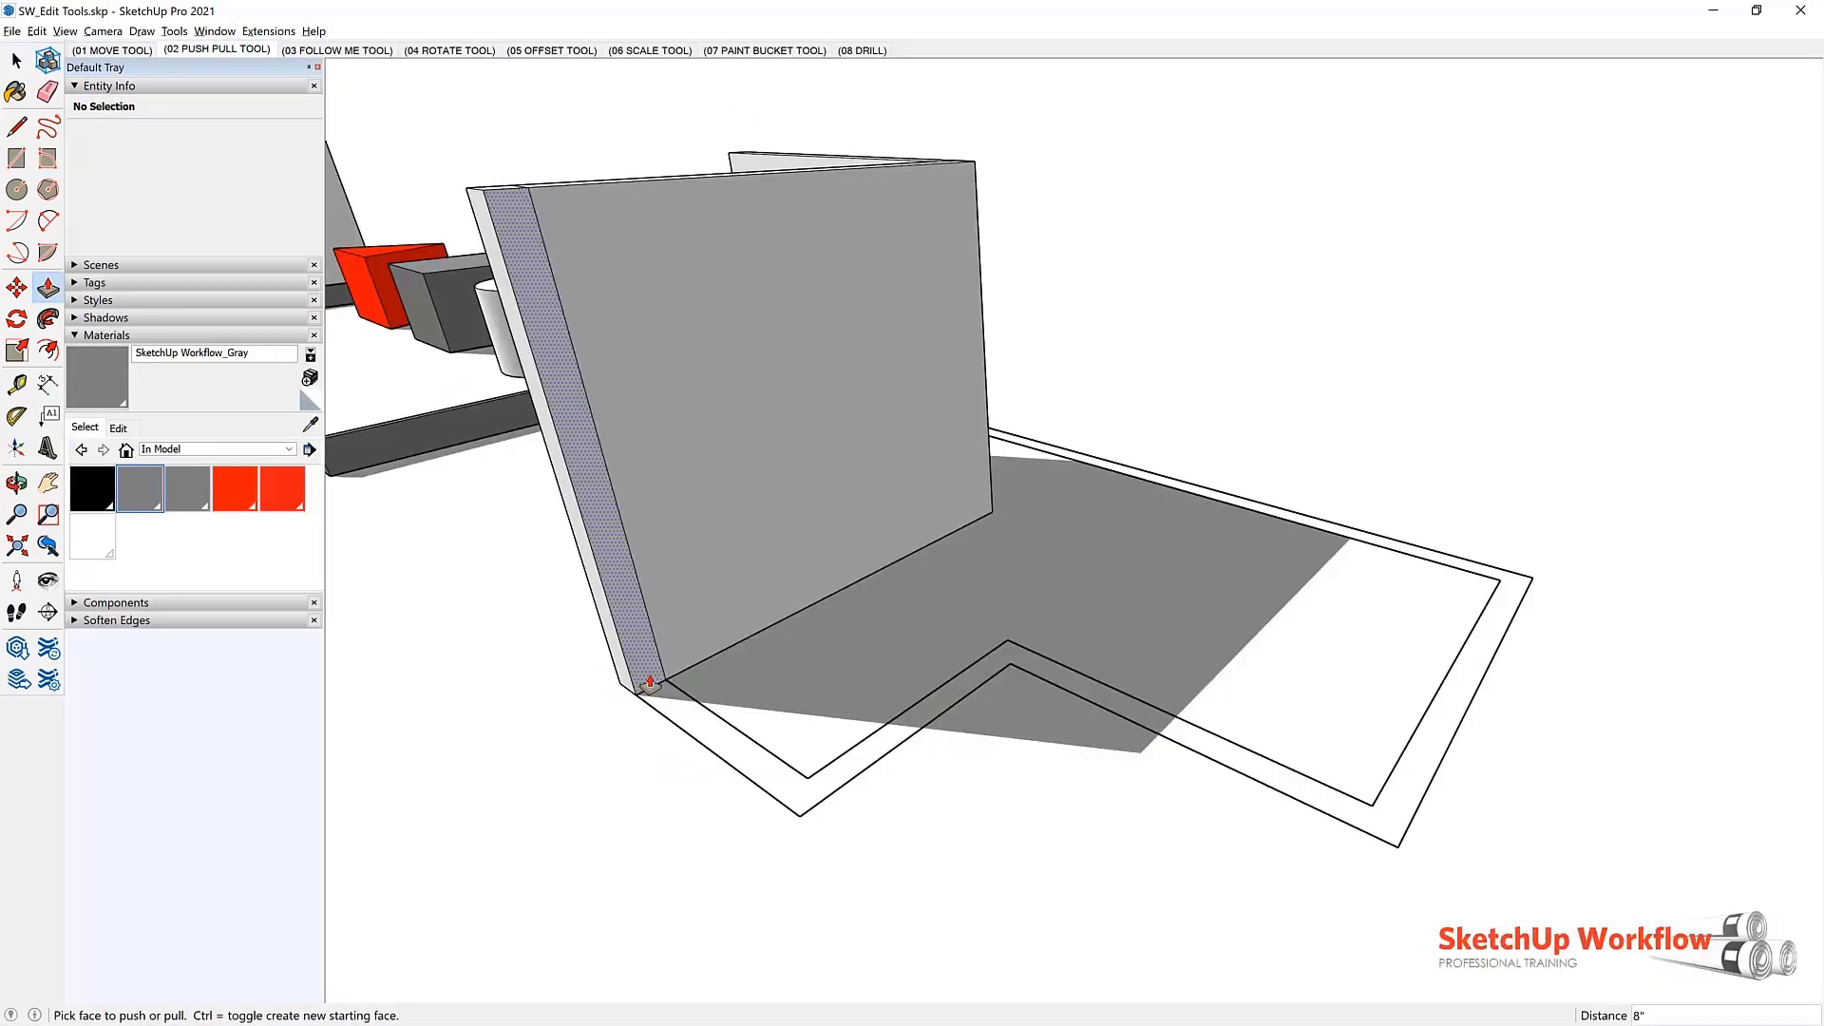
click(655, 675)
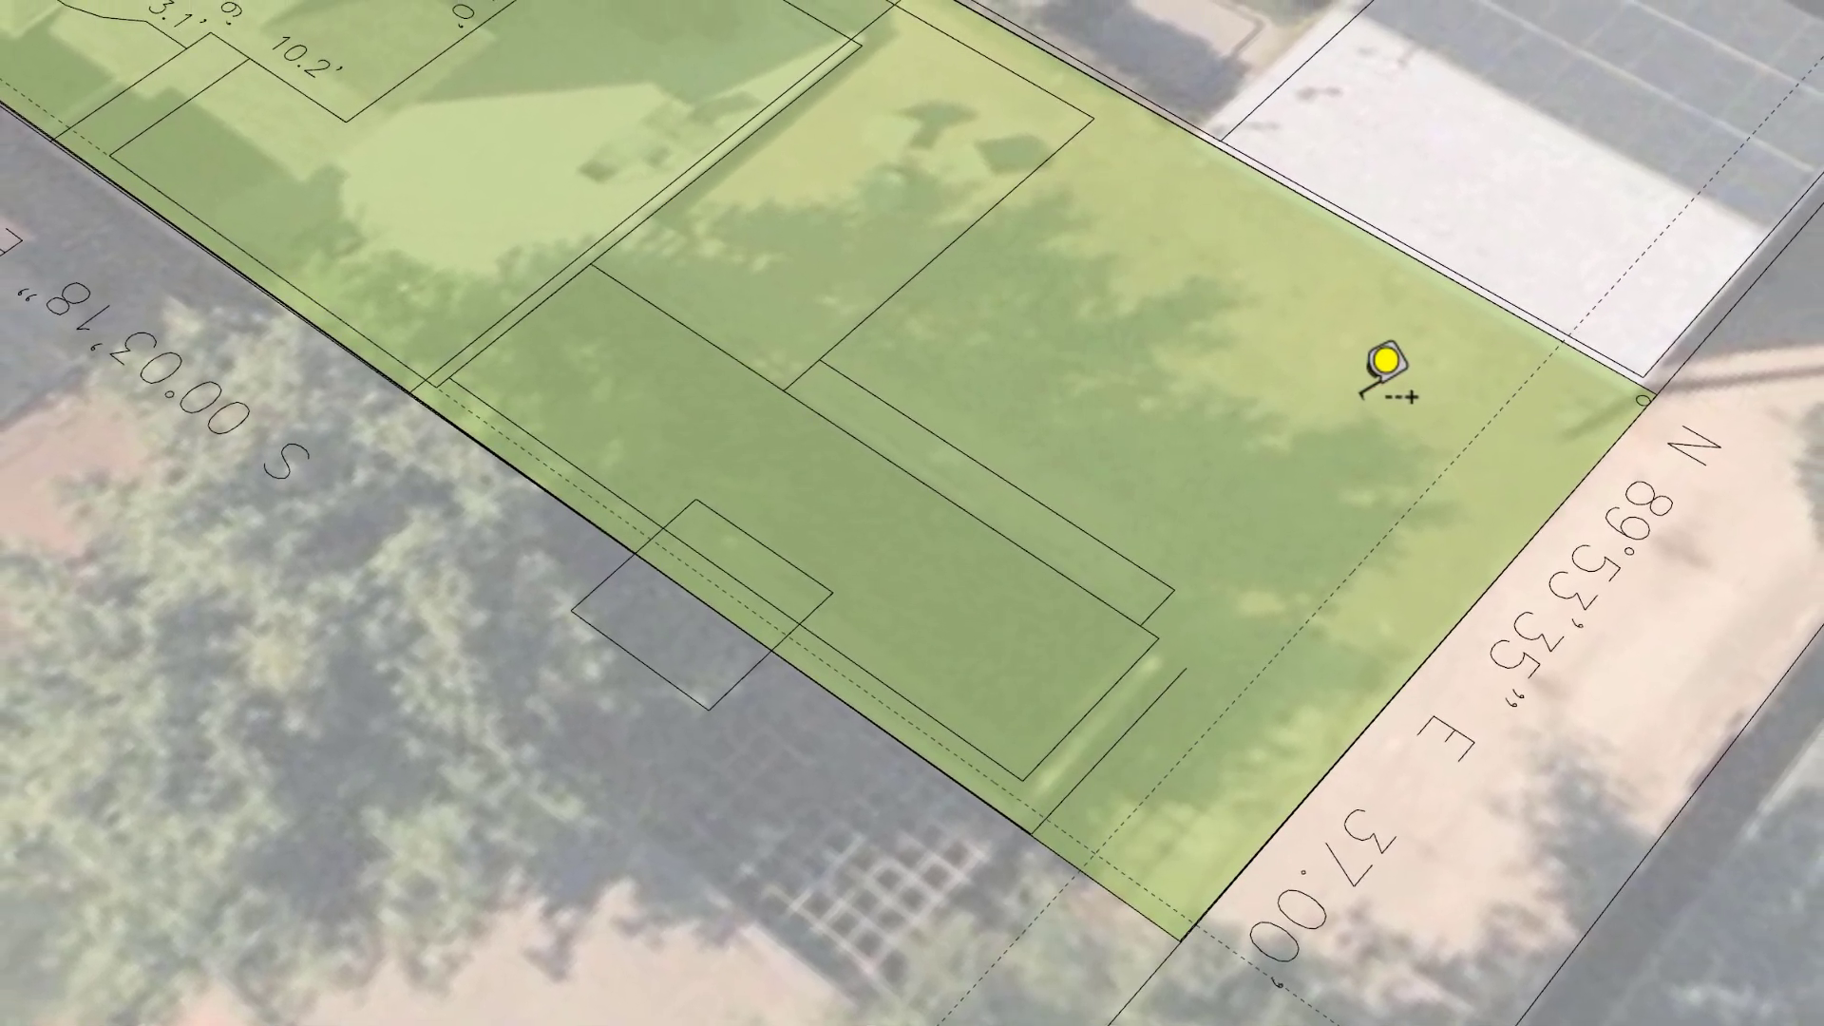
- Split the lot with an edge along the setback guide and pull the buildable area upward
click(1549, 359)
click(1088, 865)
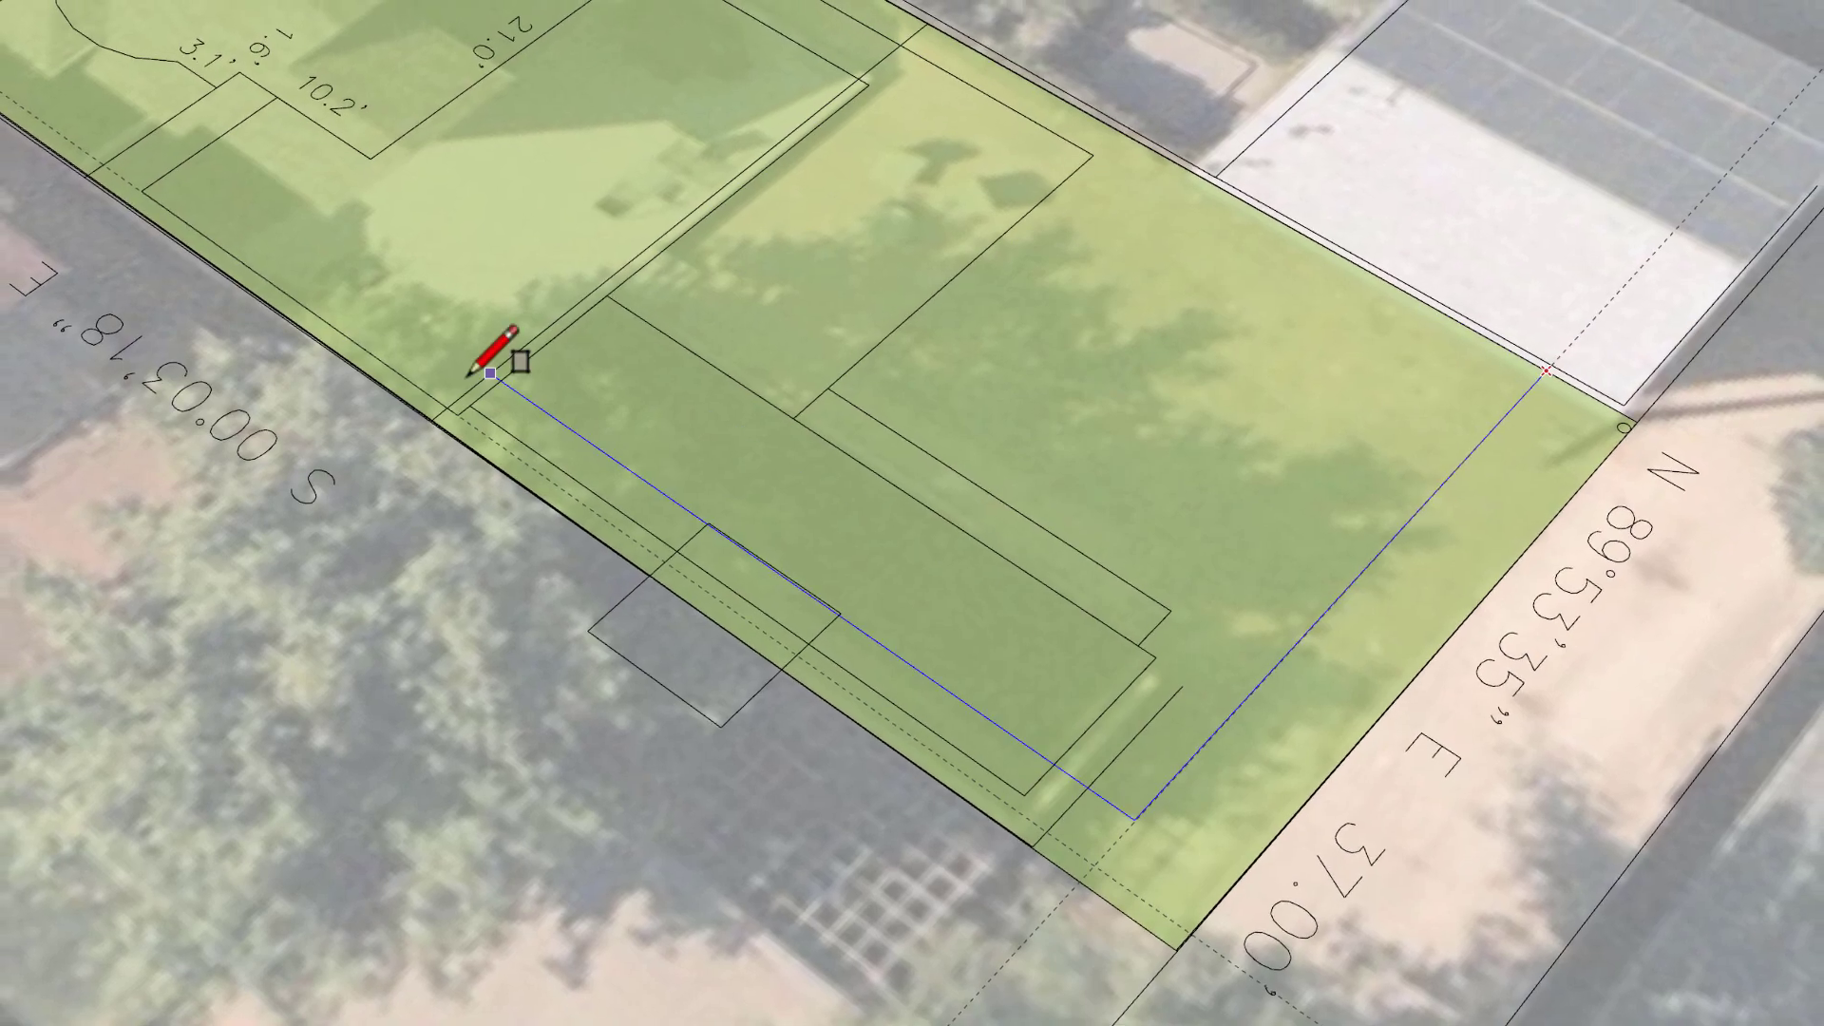
key(p)
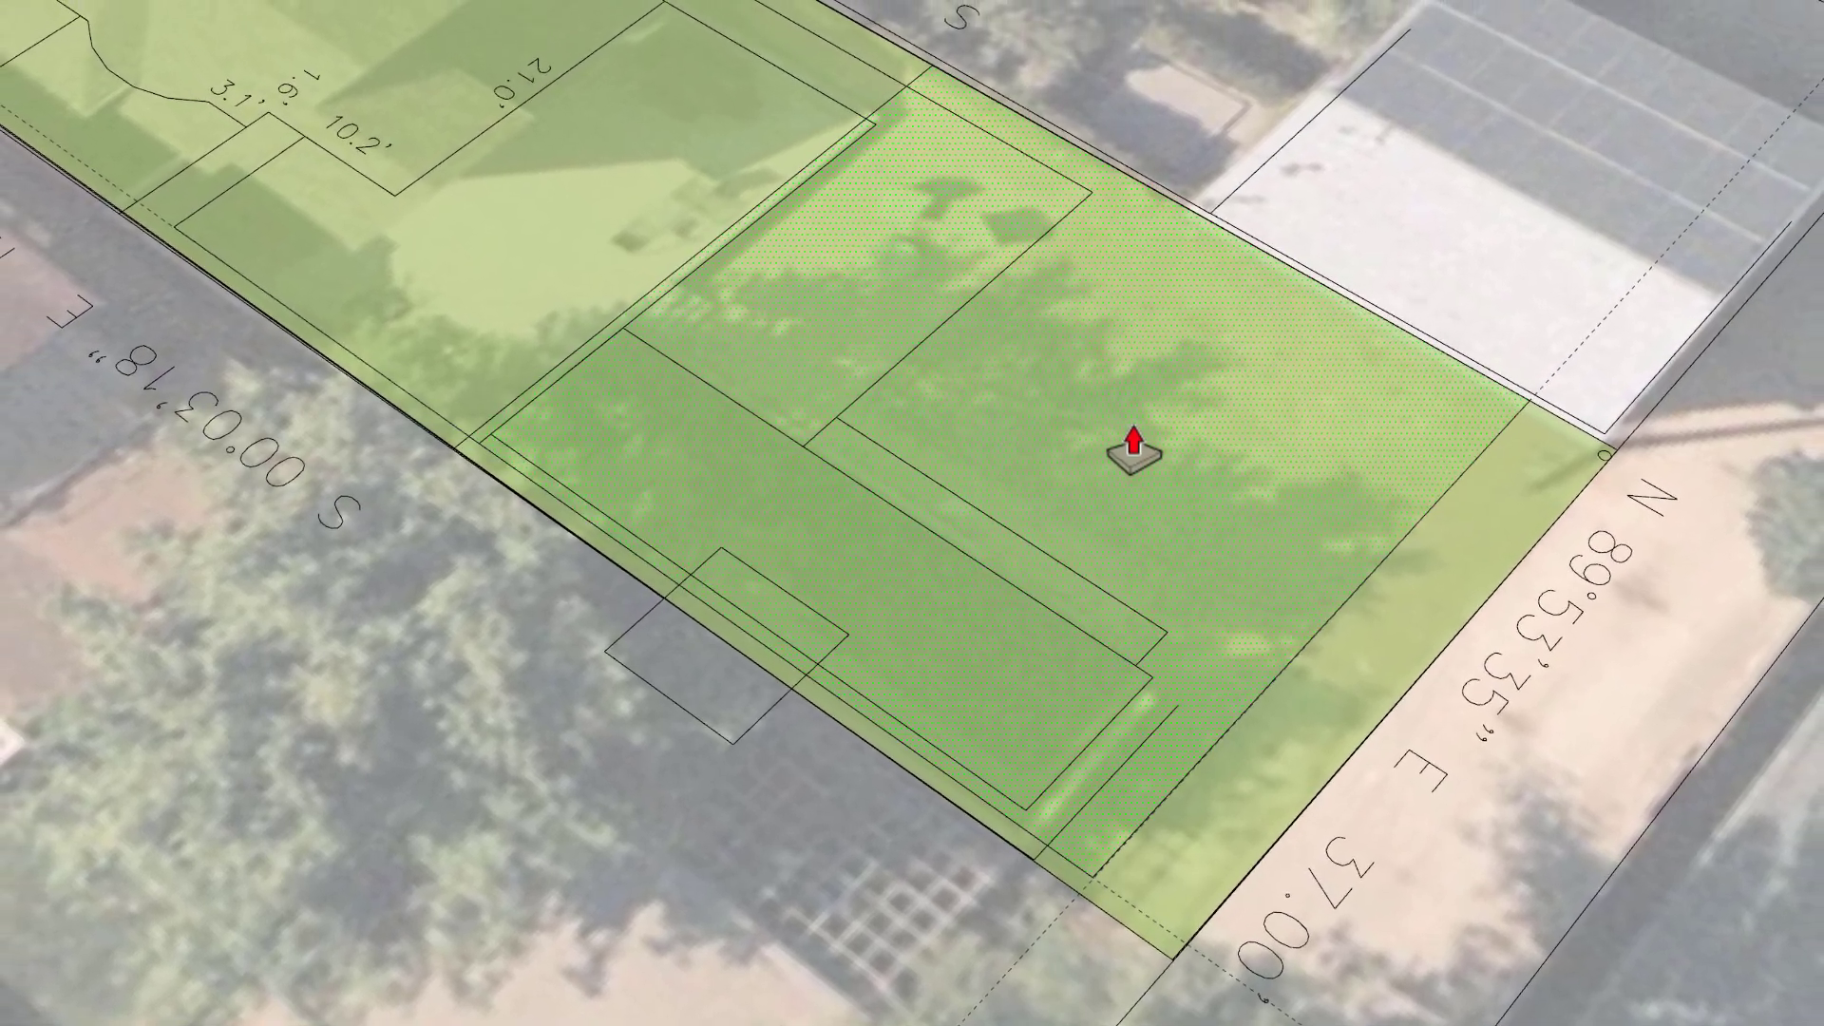
click(1124, 456)
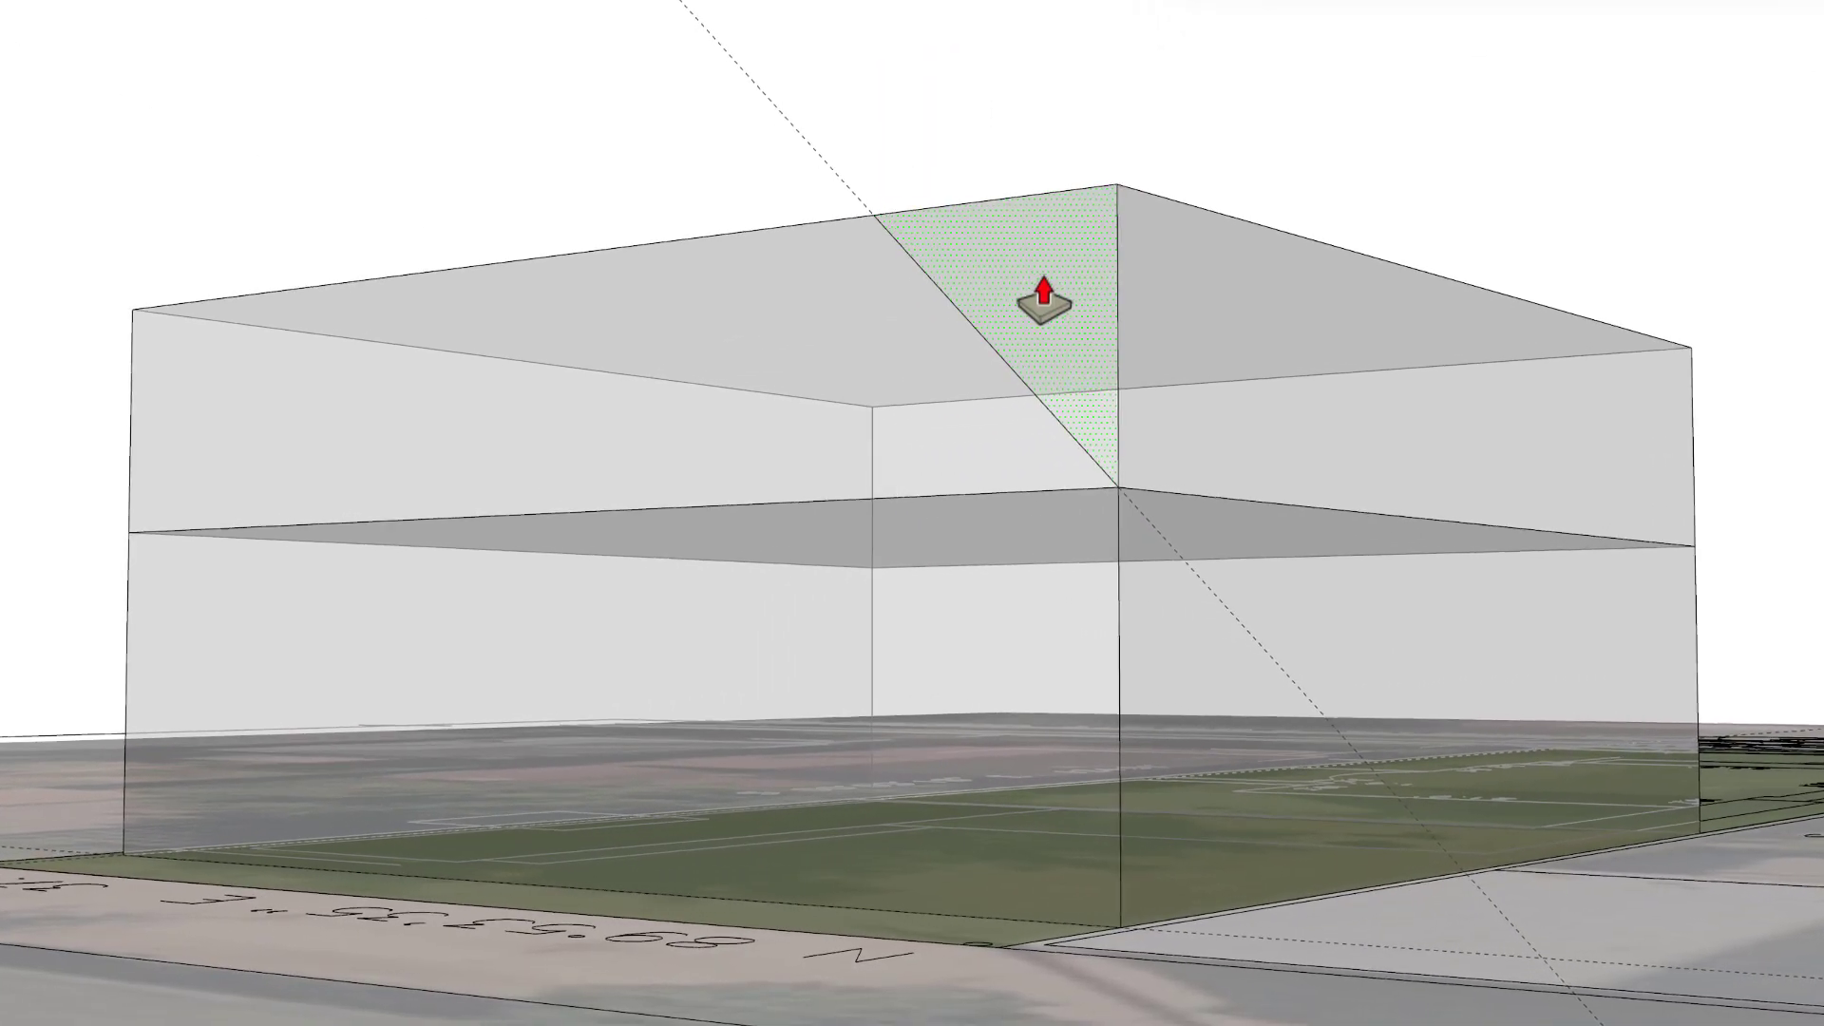
- Give the massing a sloped roof, erase its mid-height floor, paint it translucent red, and group it
double_click(1043, 299)
drag(1385, 439, 1039, 590)
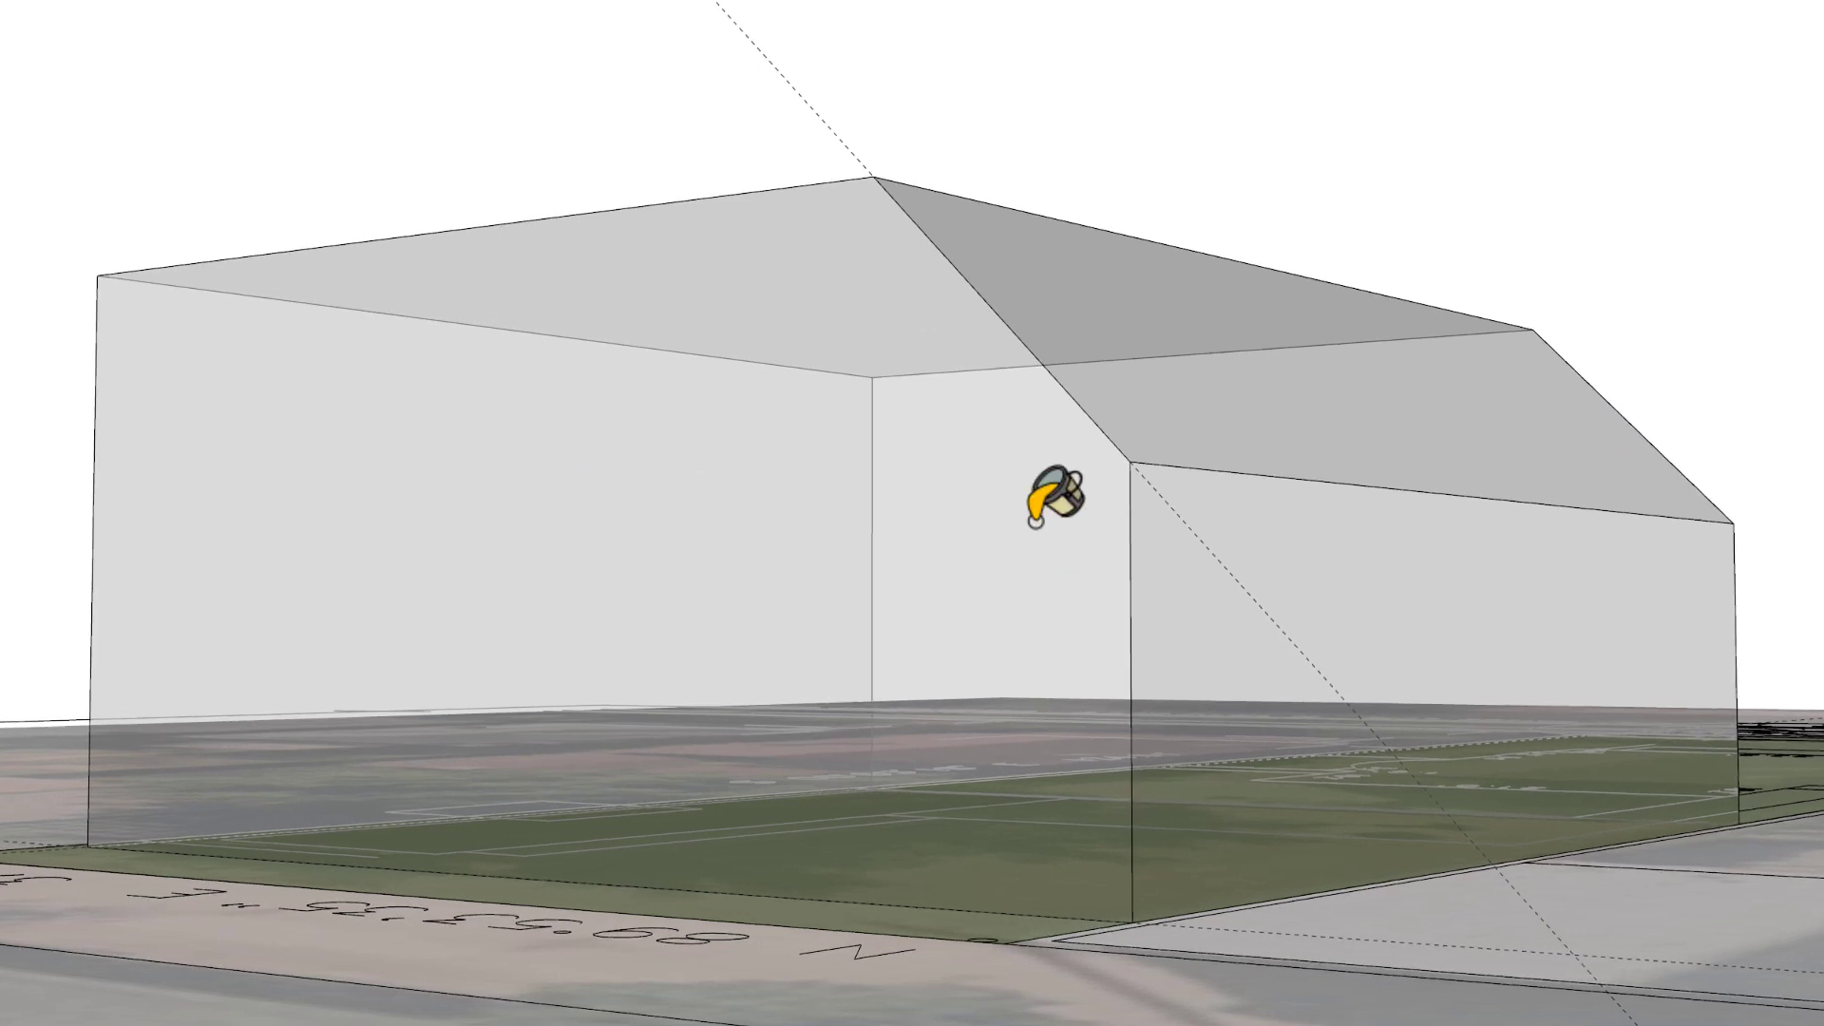
click(1034, 520)
right_click(1040, 509)
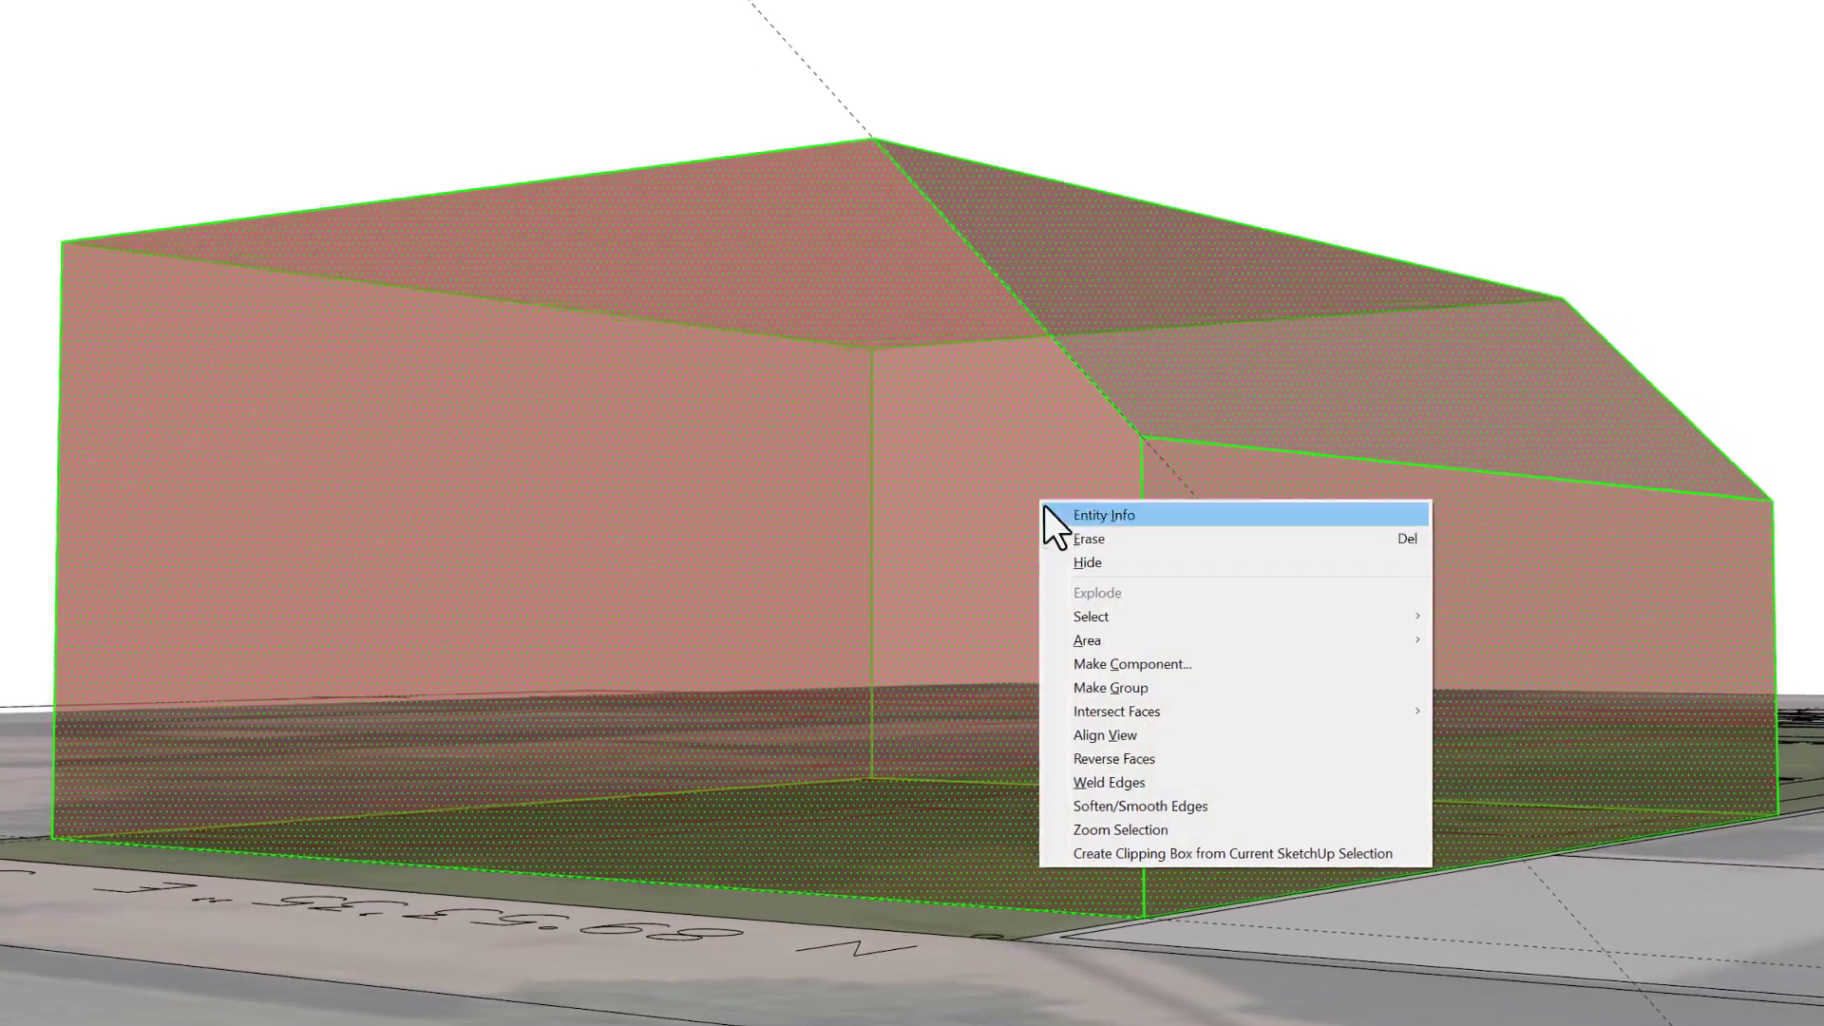
click(1140, 680)
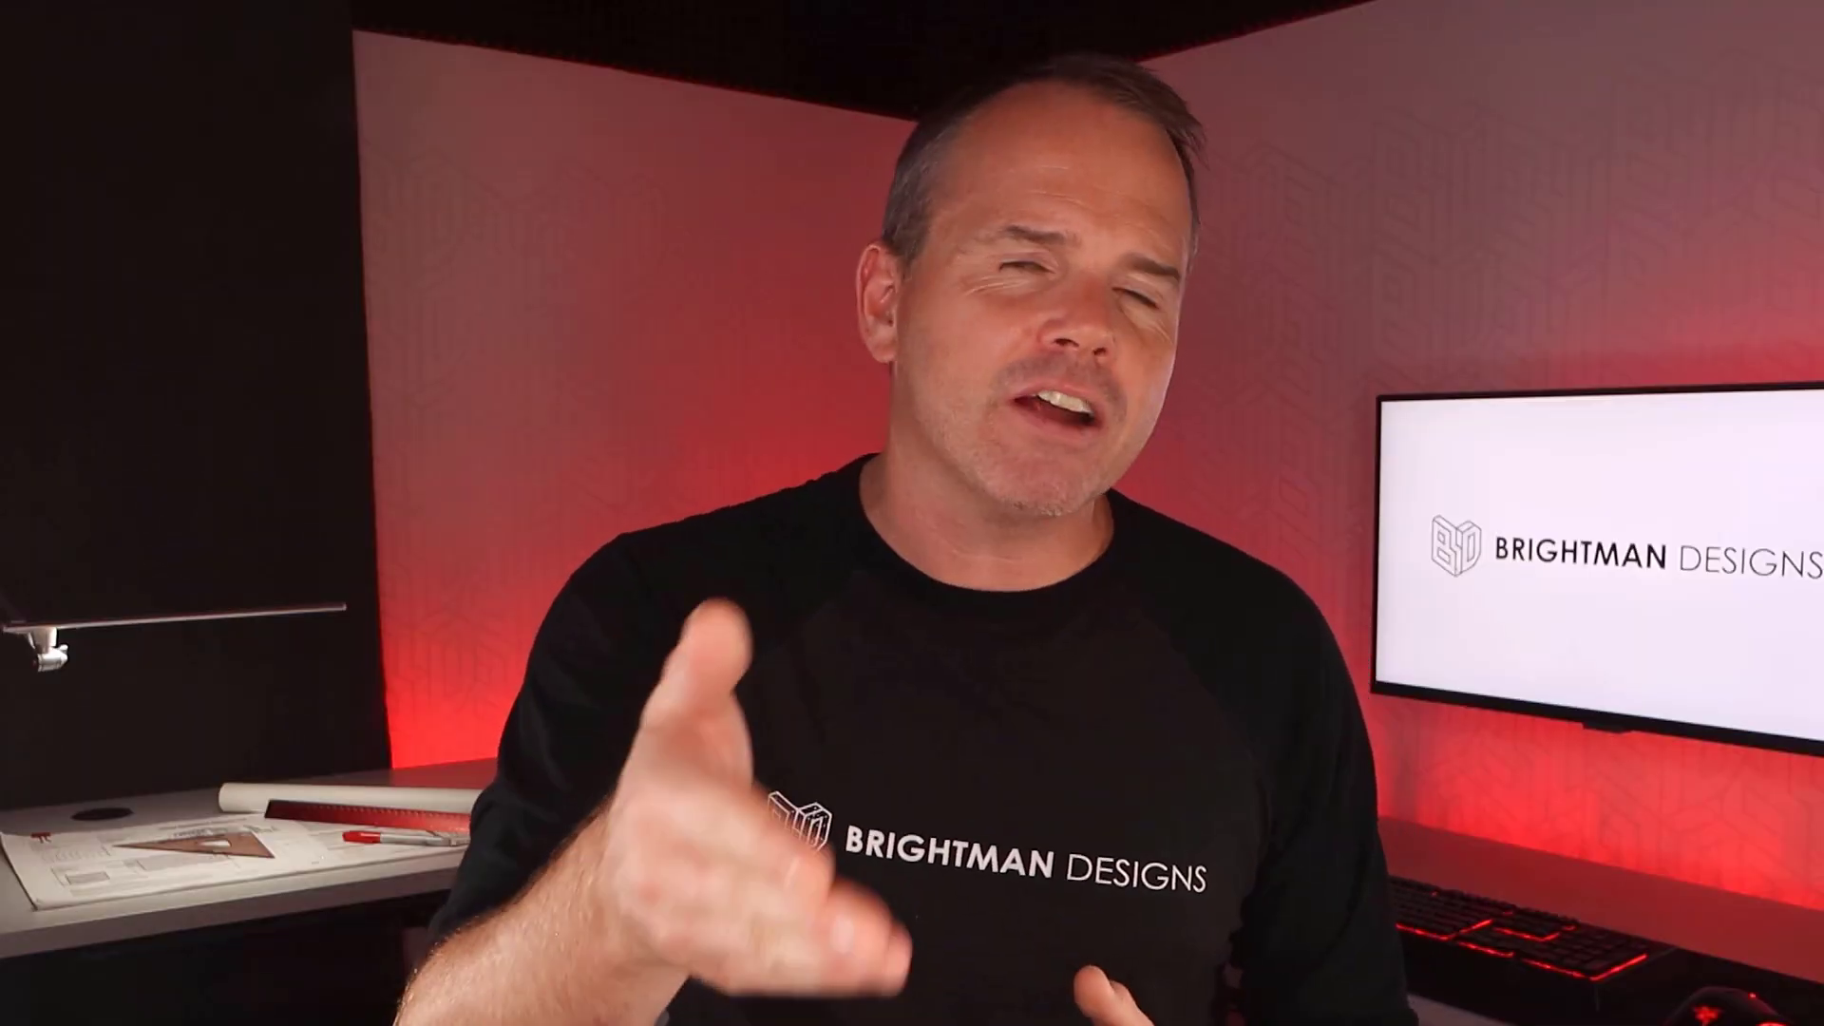